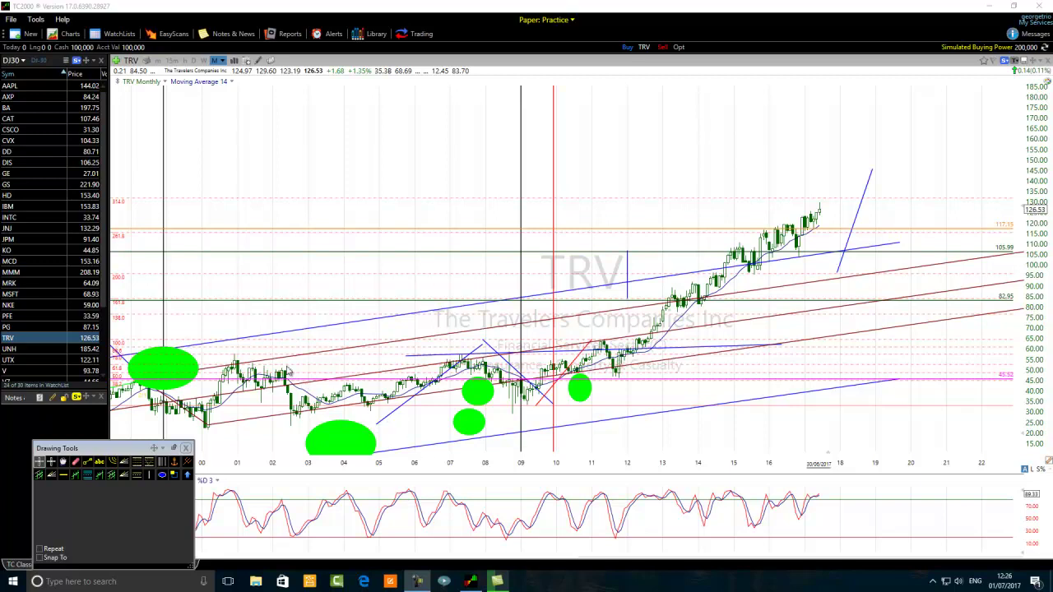
Erase the two green ellipses below the 2007–2008 price action on the TRV monthly chart
scroll(288, 372, down, 2)
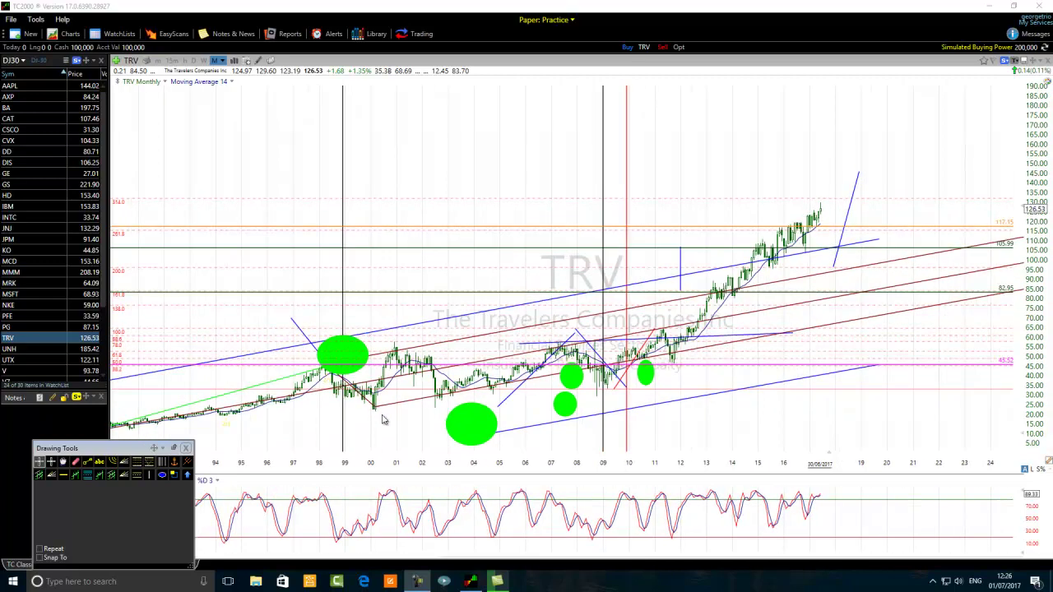
click(75, 461)
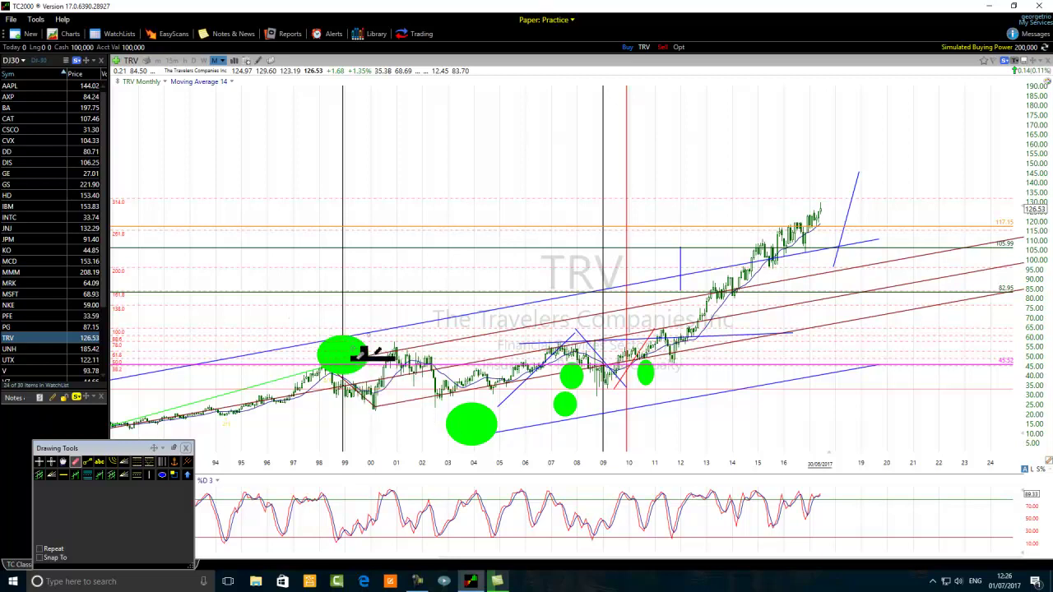
drag(577, 408, 576, 383)
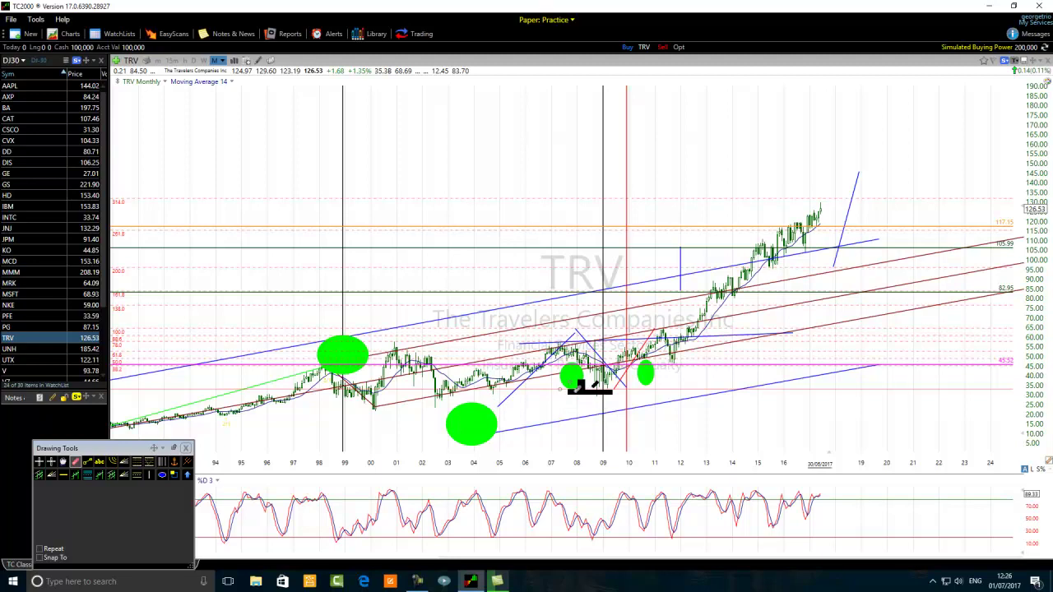
key(Delete)
scroll(590, 388, up, 2)
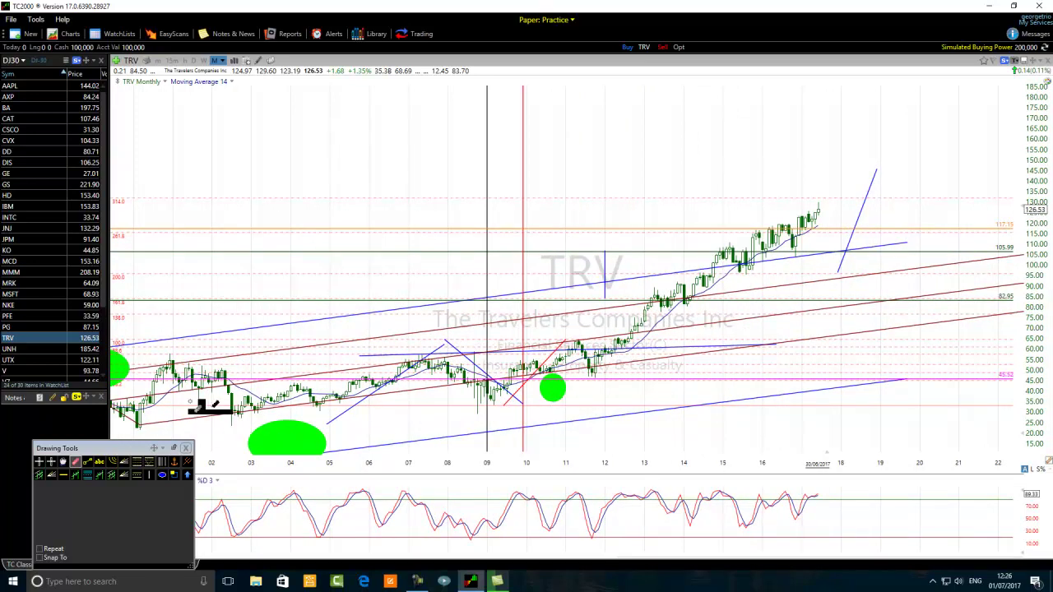
Move the remaining 2010 green ellipse beneath the 2009 low and draw another ellipse above the 2011 high
scroll(237, 411, down, 1)
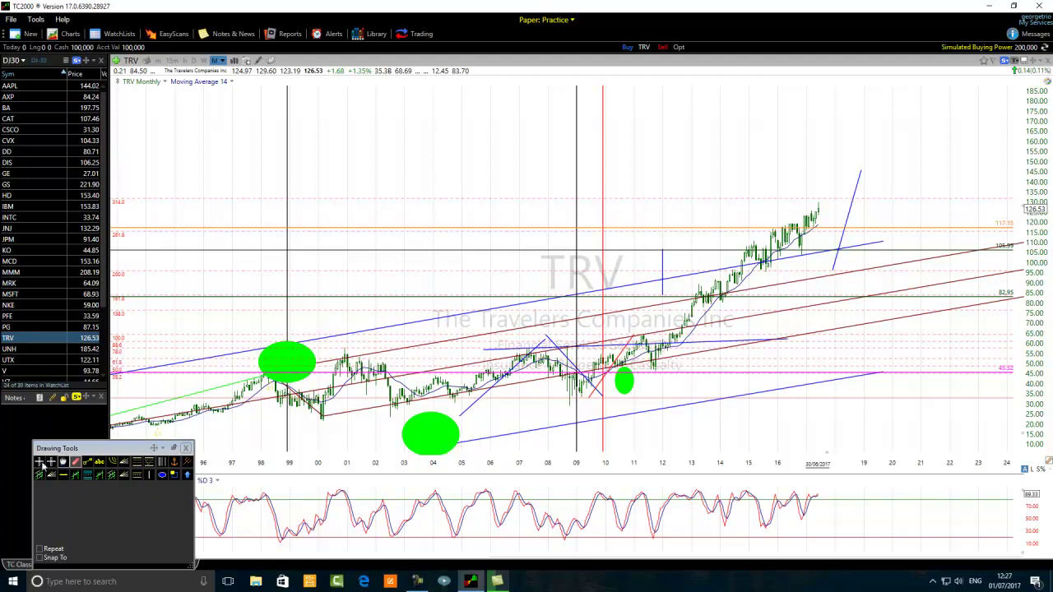
click(39, 462)
scroll(557, 435, up, 2)
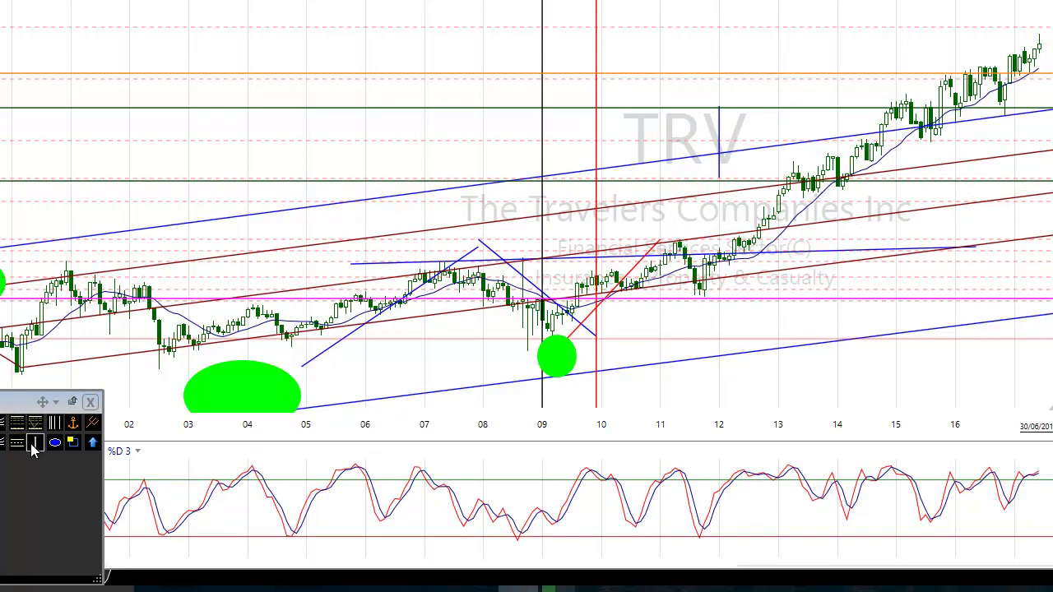
click(54, 444)
drag(684, 208, 650, 240)
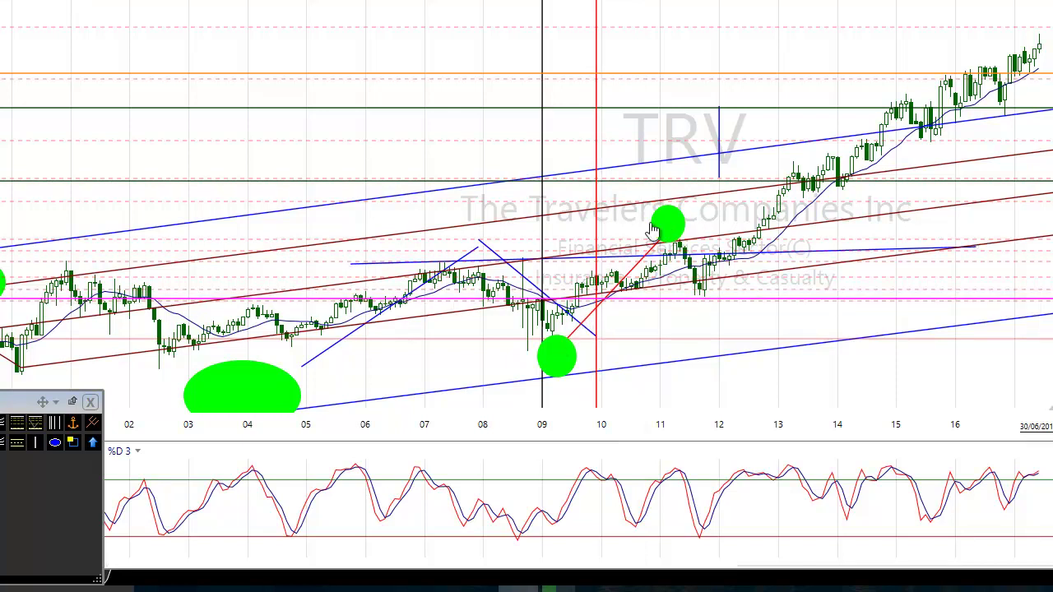
Change the fill colour of the ellipse beneath the 2009 low to orange
right_click(557, 361)
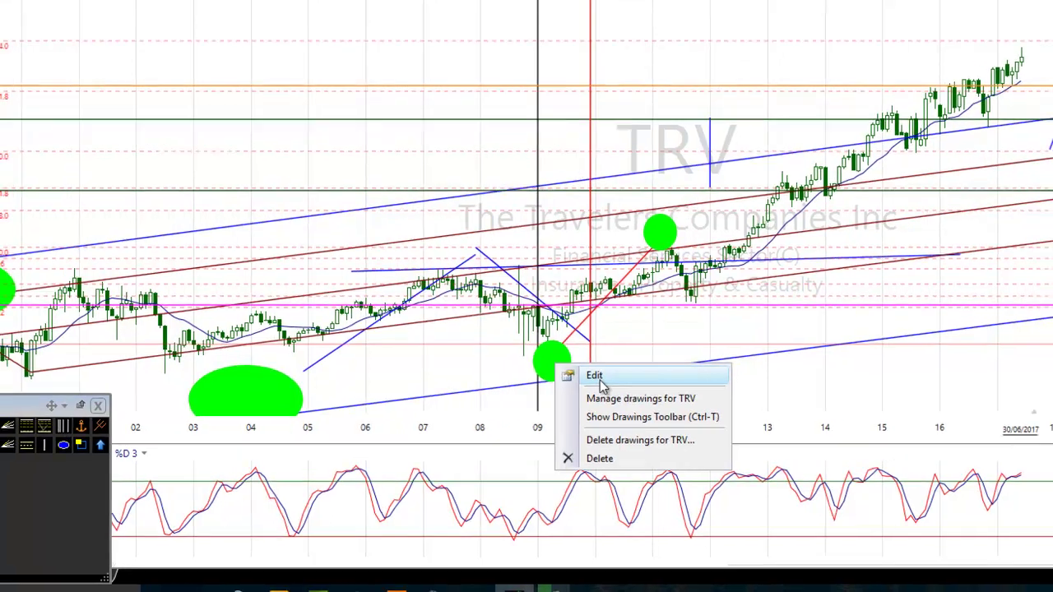
click(596, 376)
click(712, 428)
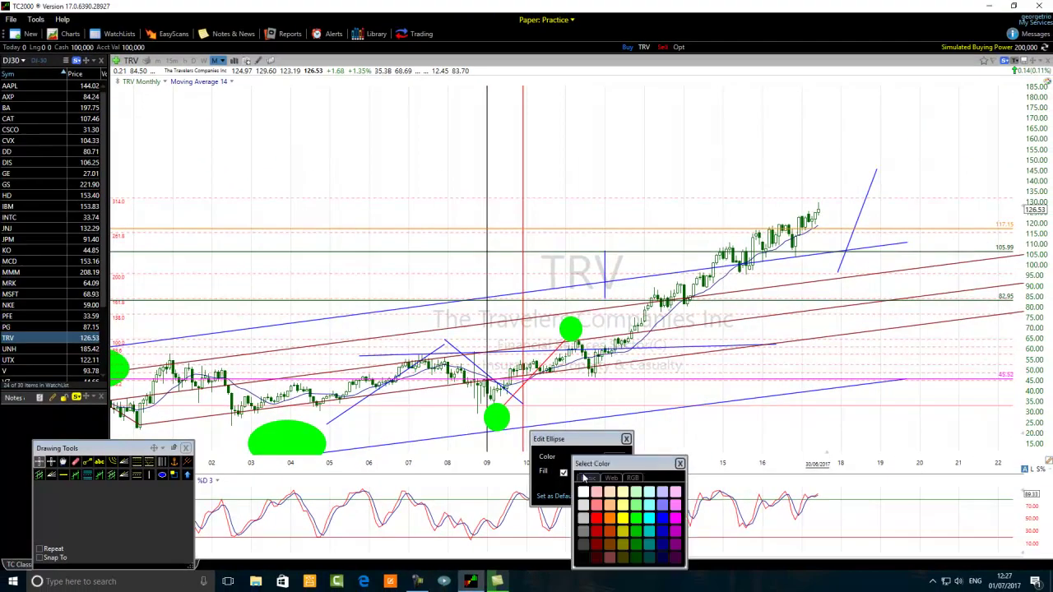
click(609, 517)
click(618, 493)
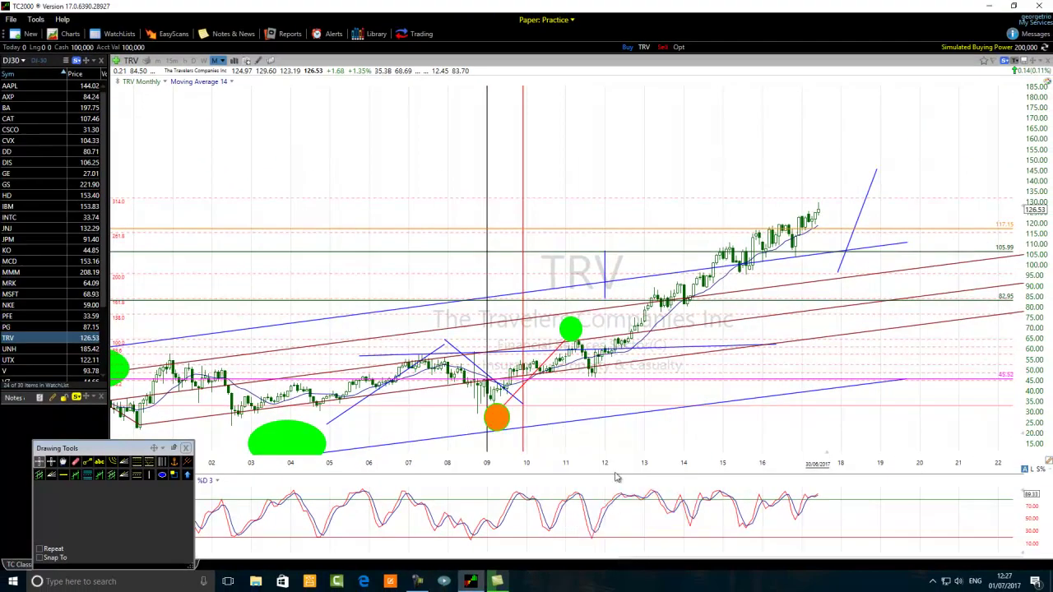
Change the fill colour of the ellipse above the 2011 high to orange
right_click(574, 332)
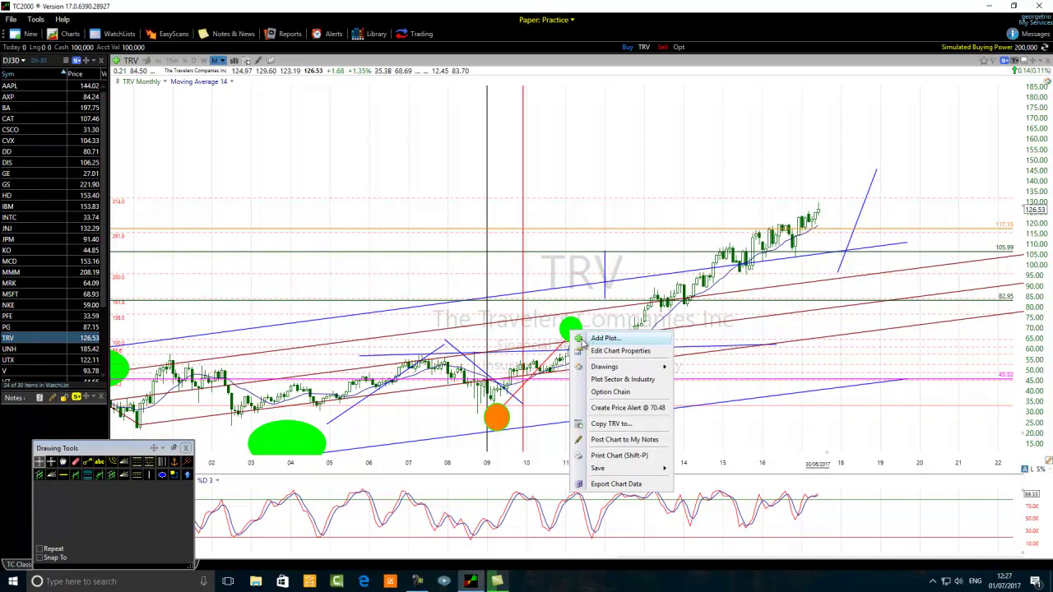
key(Escape)
right_click(583, 340)
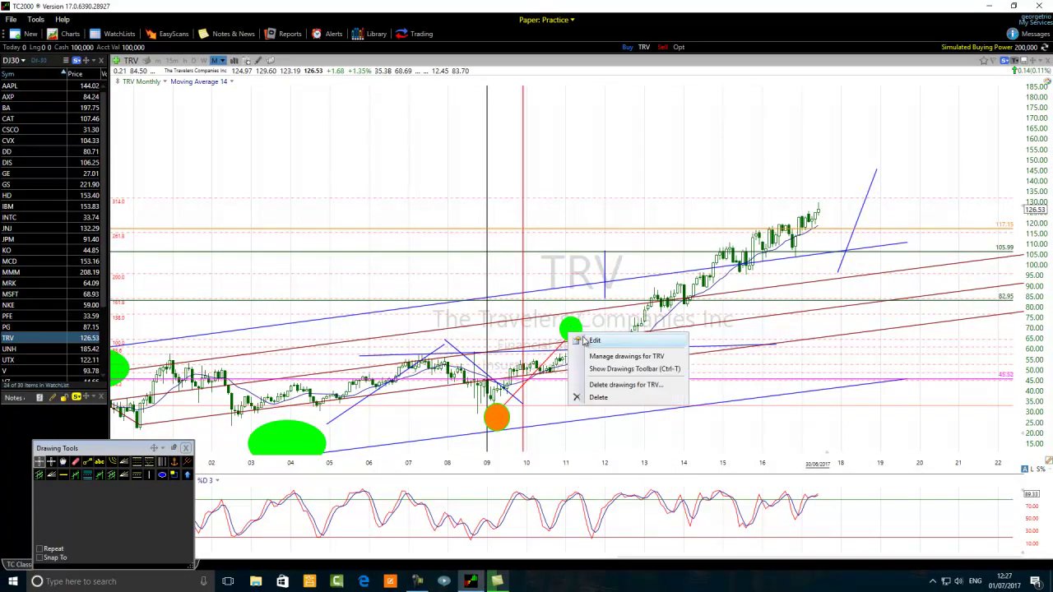
click(596, 341)
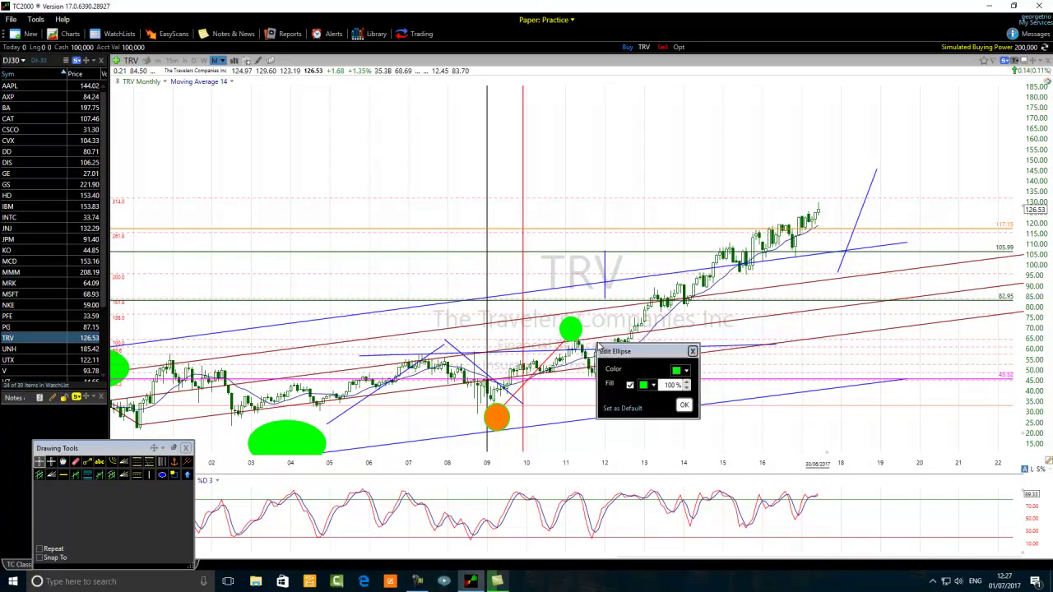
click(644, 386)
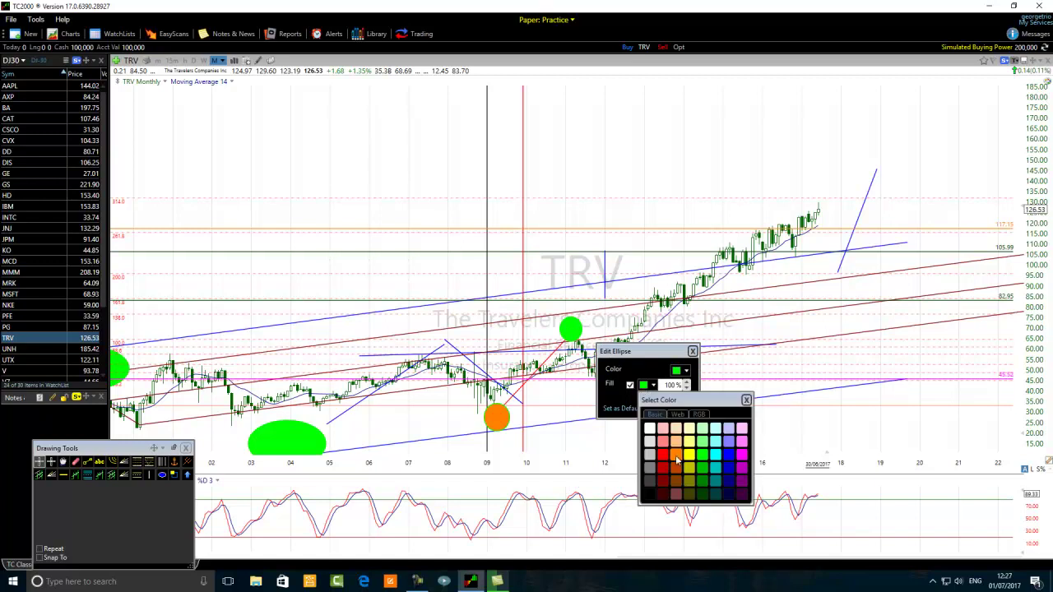
click(677, 452)
click(683, 405)
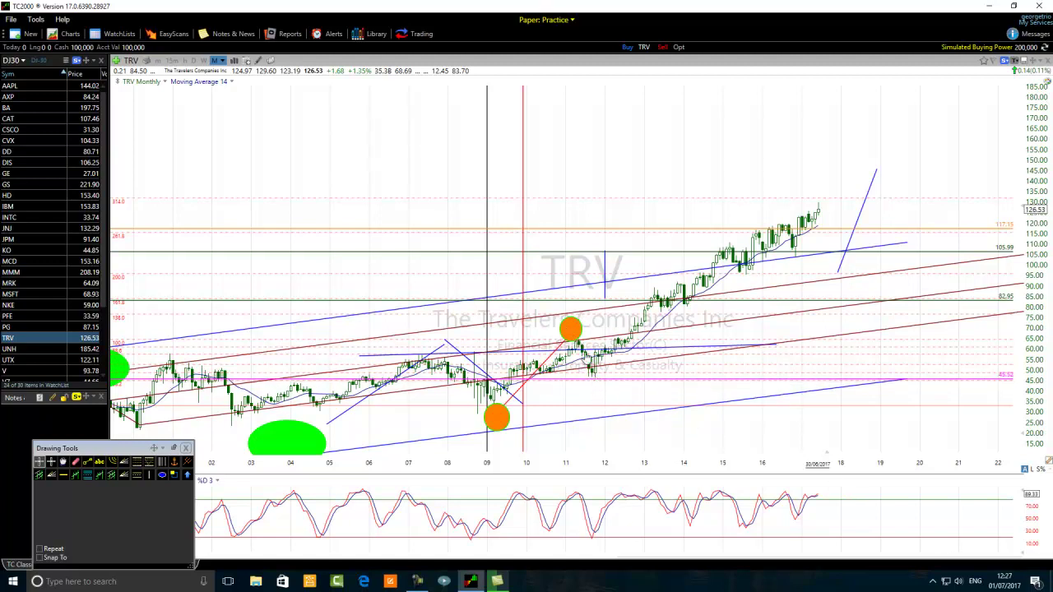
mouse_move(573, 333)
scroll(482, 414, up, 2)
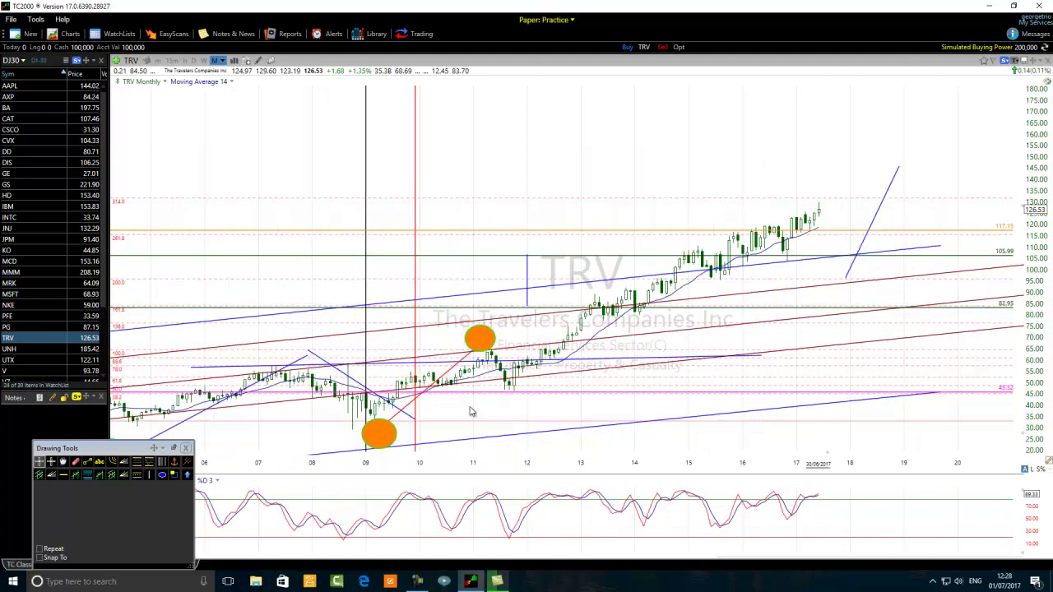
click(375, 416)
click(496, 350)
drag(496, 349, 492, 350)
Place a horizontal line at about 76.29 on the price chart and colour it magenta
click(64, 474)
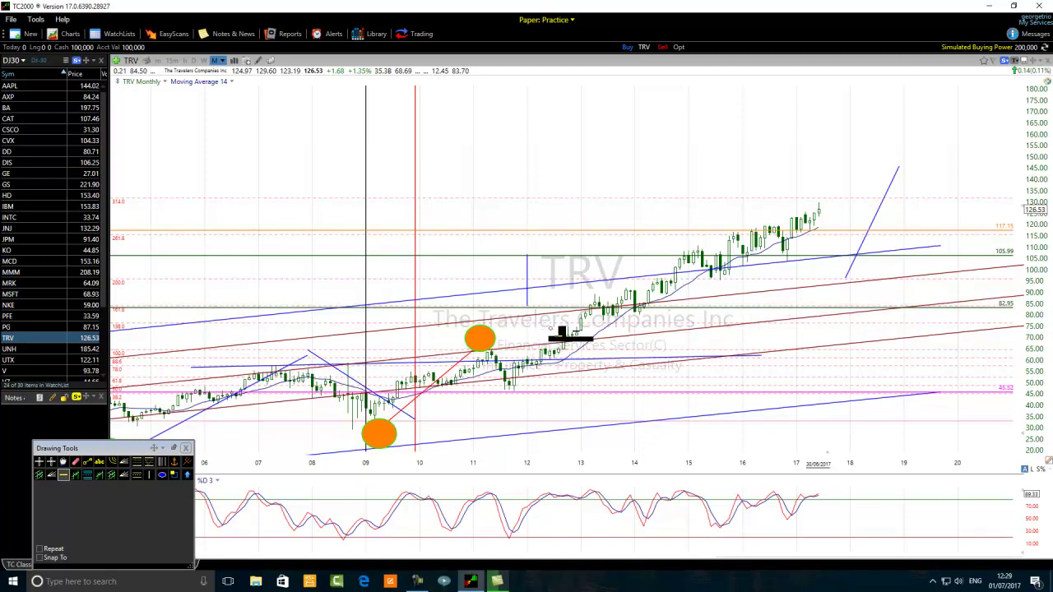
click(553, 324)
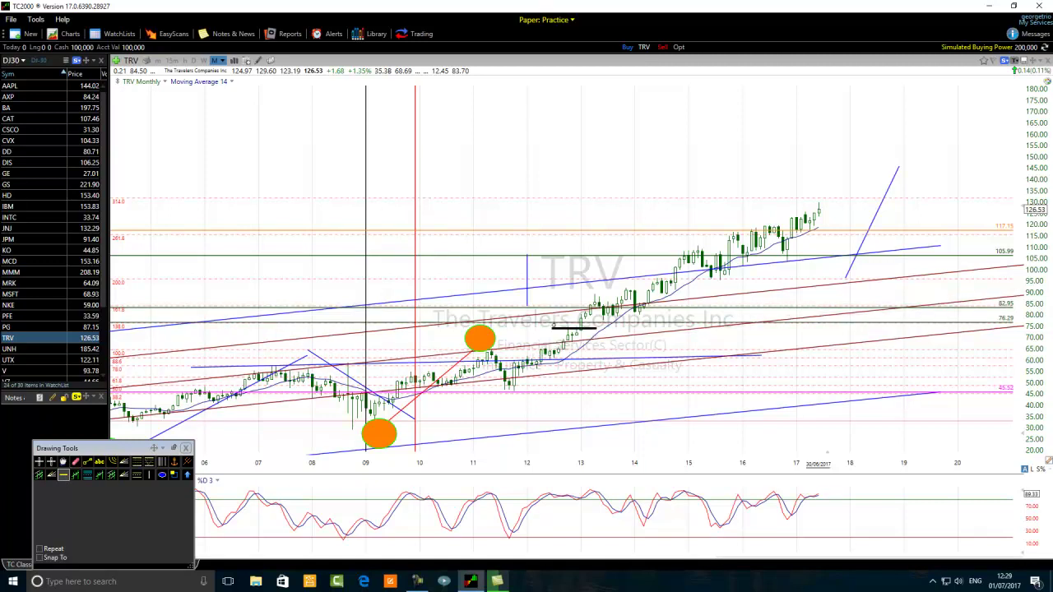
right_click(557, 325)
click(582, 331)
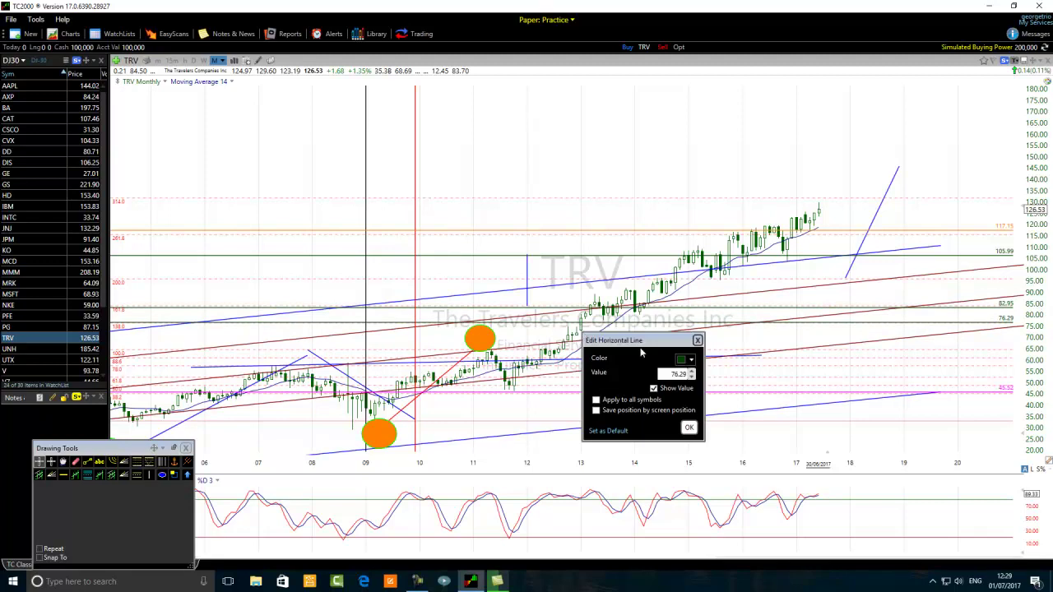
click(684, 360)
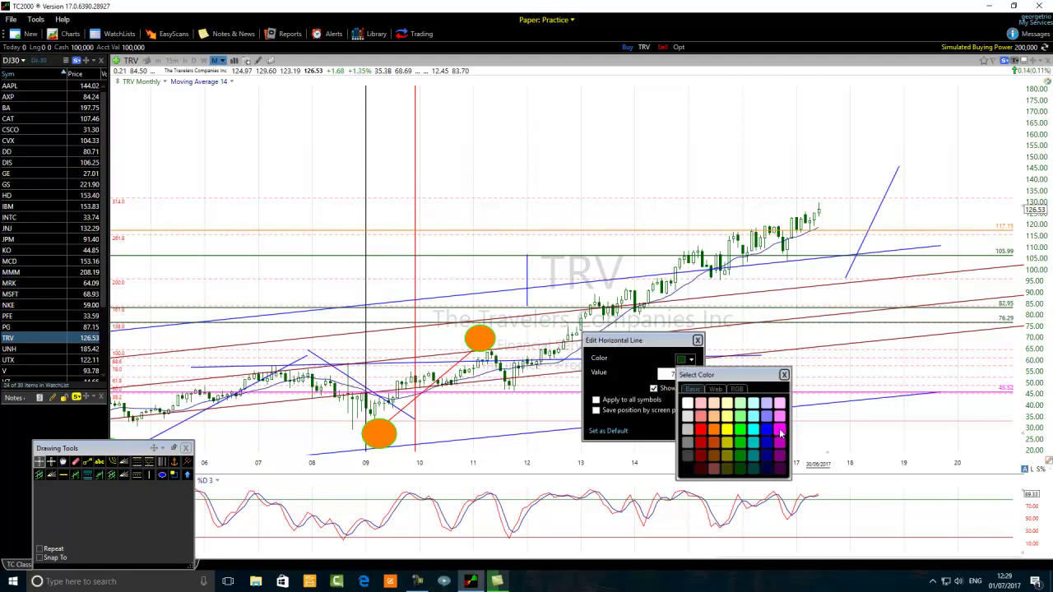
click(780, 428)
click(689, 428)
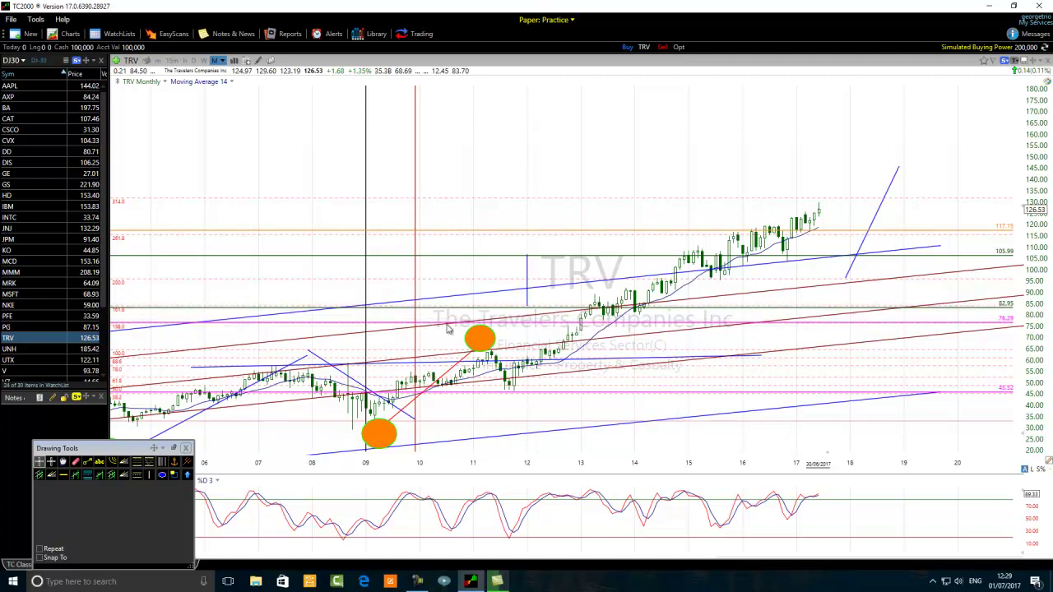
Examine where price crosses the new magenta line and compare this cycle with the earlier ones back to the 1980s
scroll(517, 352, down, 2)
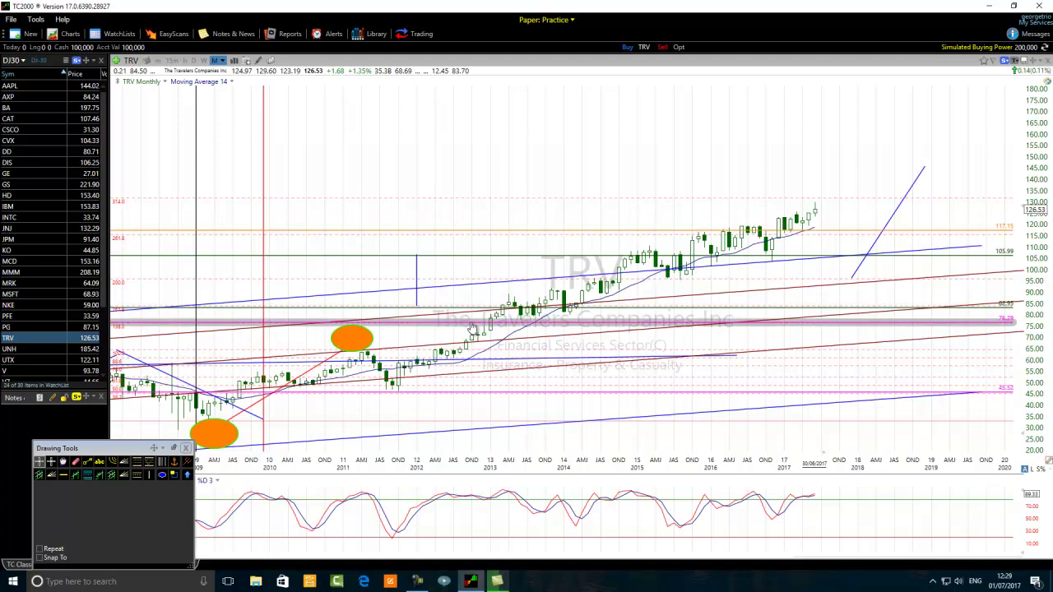
scroll(469, 337, up, 2)
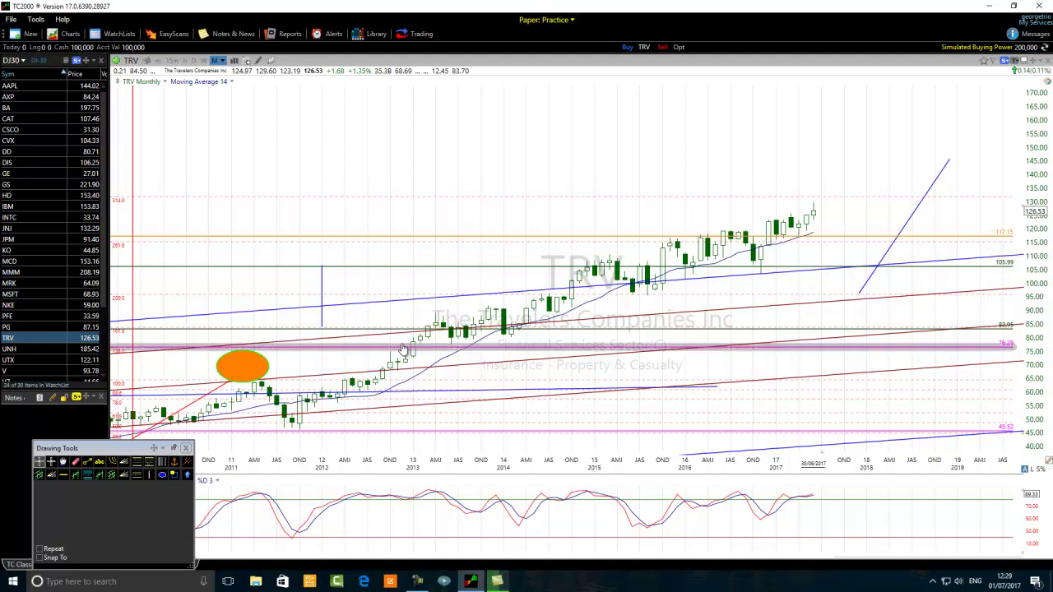
scroll(384, 360, down, 2)
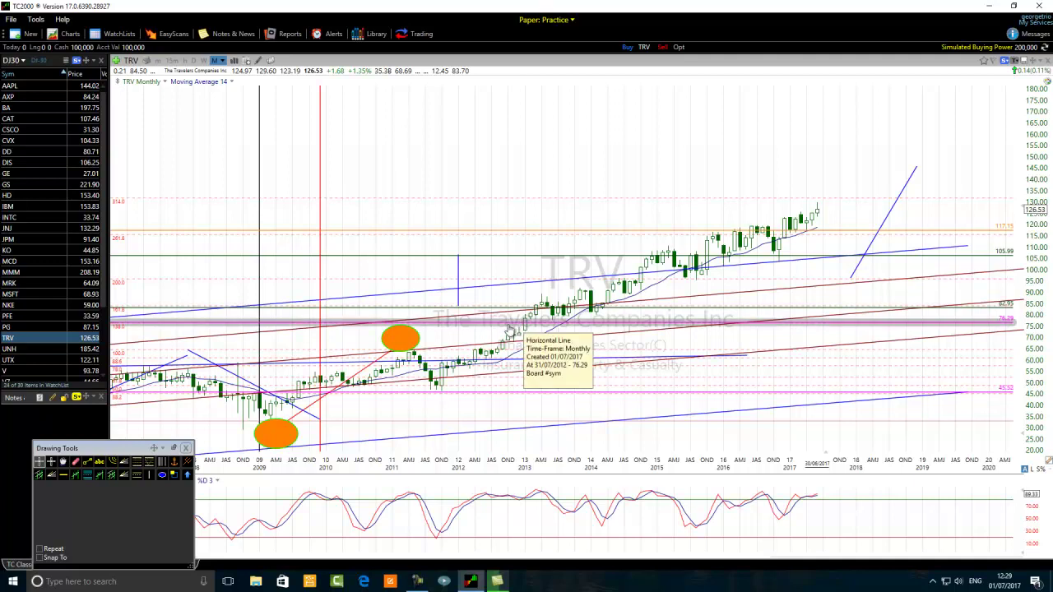
mouse_move(510, 327)
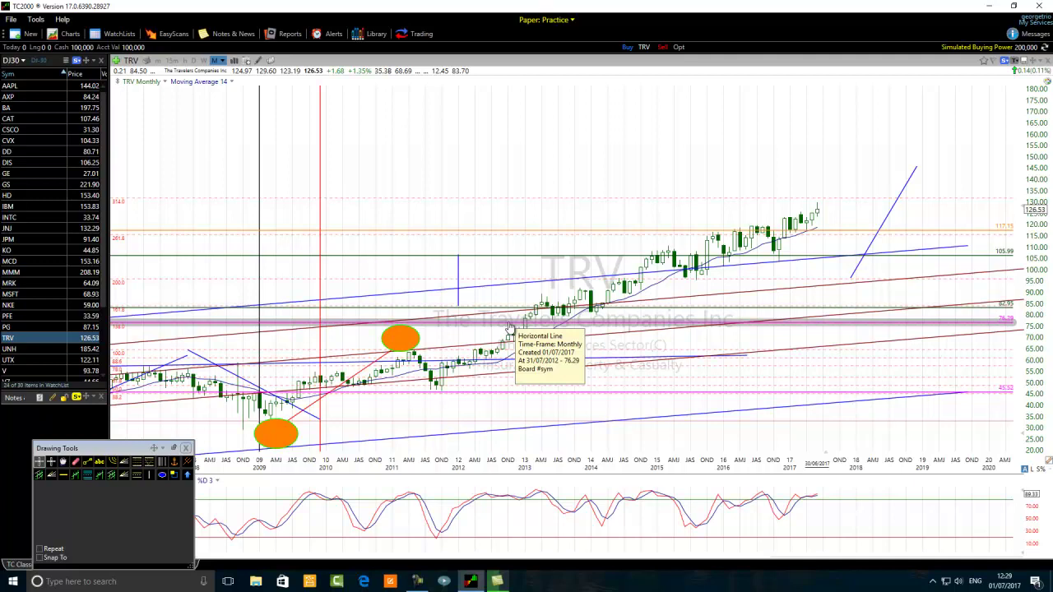
scroll(510, 327, down, 4)
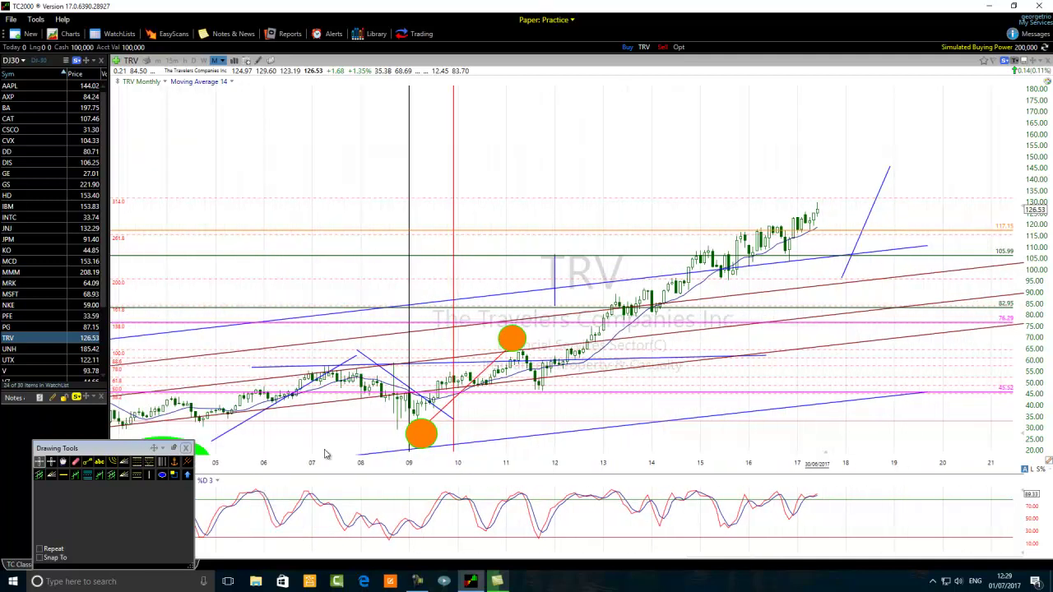
scroll(411, 375, down, 2)
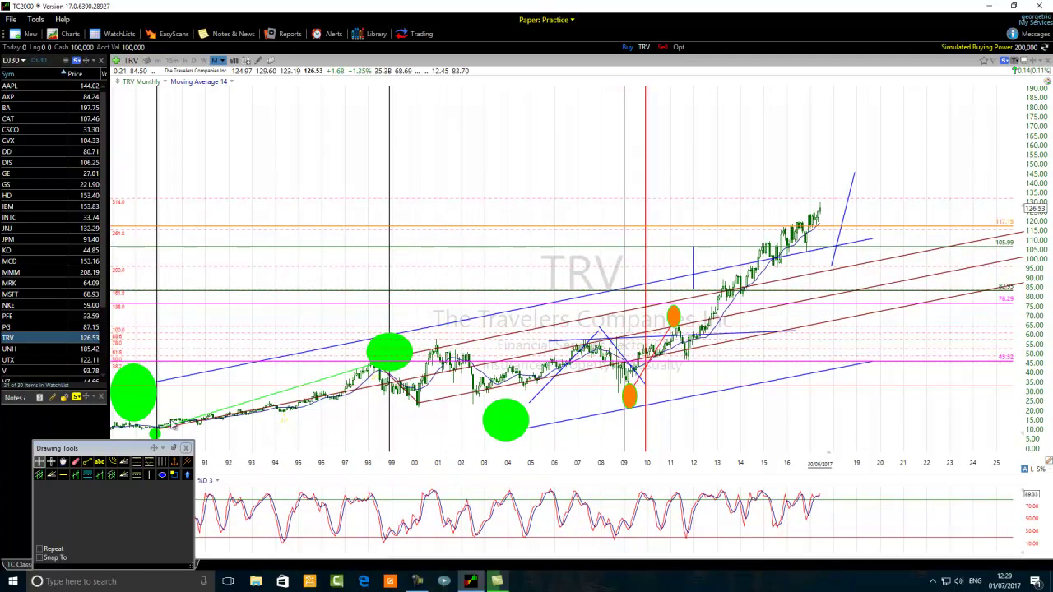
scroll(176, 425, down, 1)
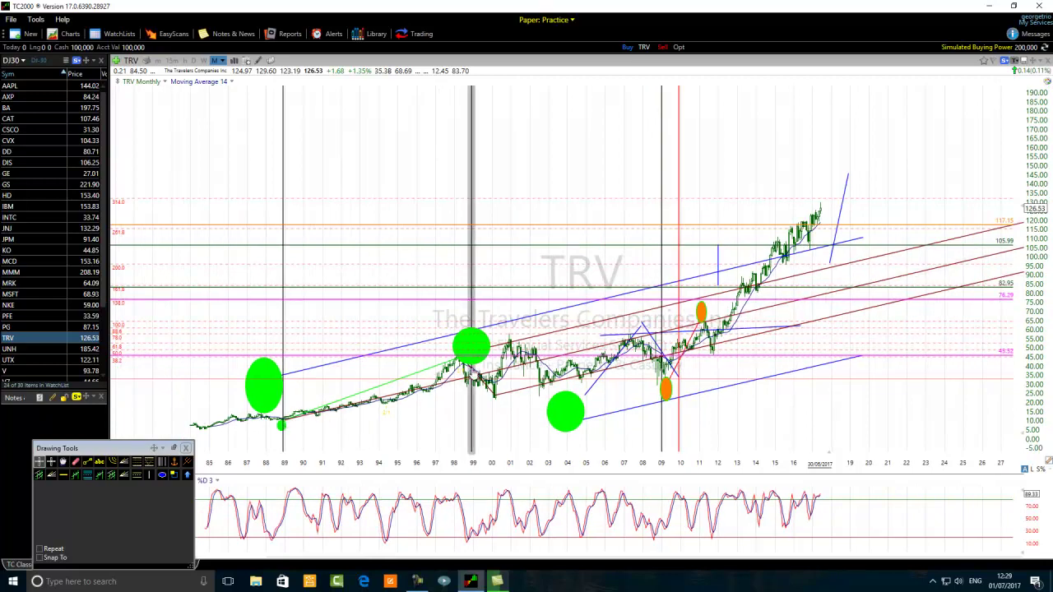
scroll(726, 380, up, 1)
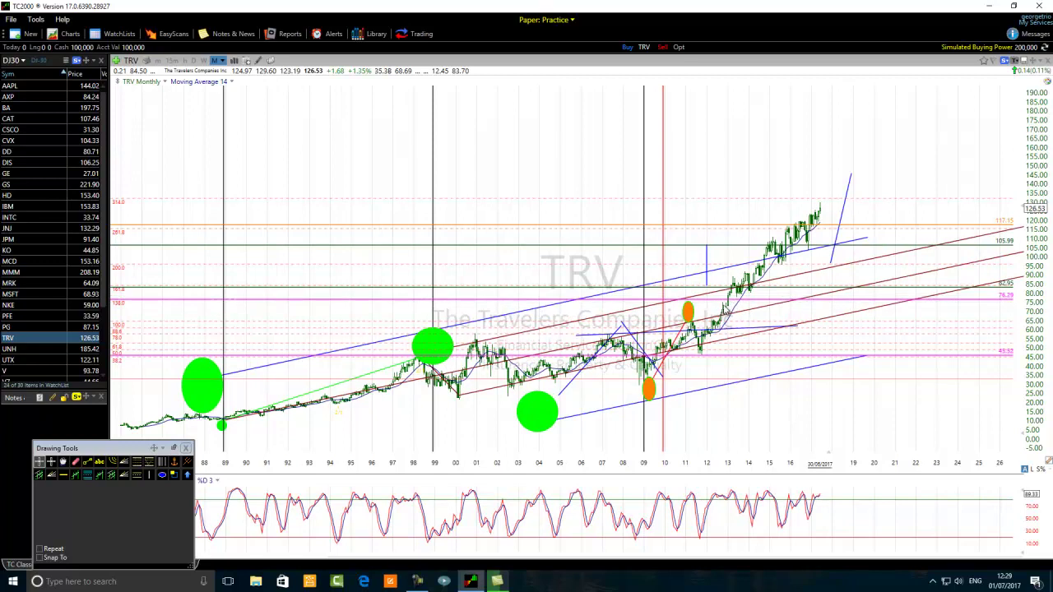
Examine the price advance since the 2009 low against the trend channel and the 76.29 and 82.95 levels
scroll(725, 310, up, 2)
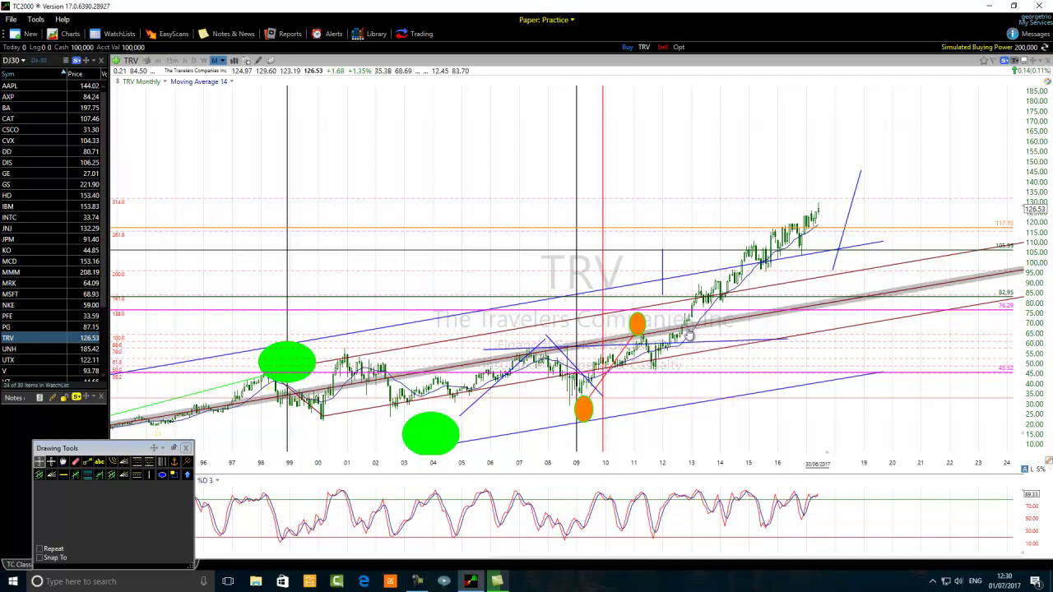
scroll(638, 347, up, 2)
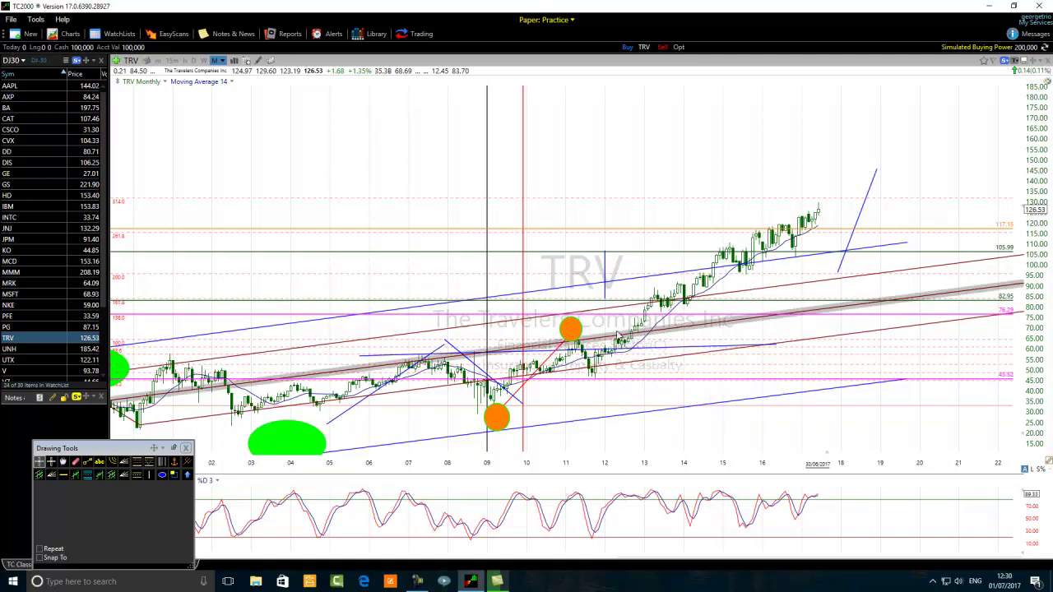
scroll(619, 336, down, 2)
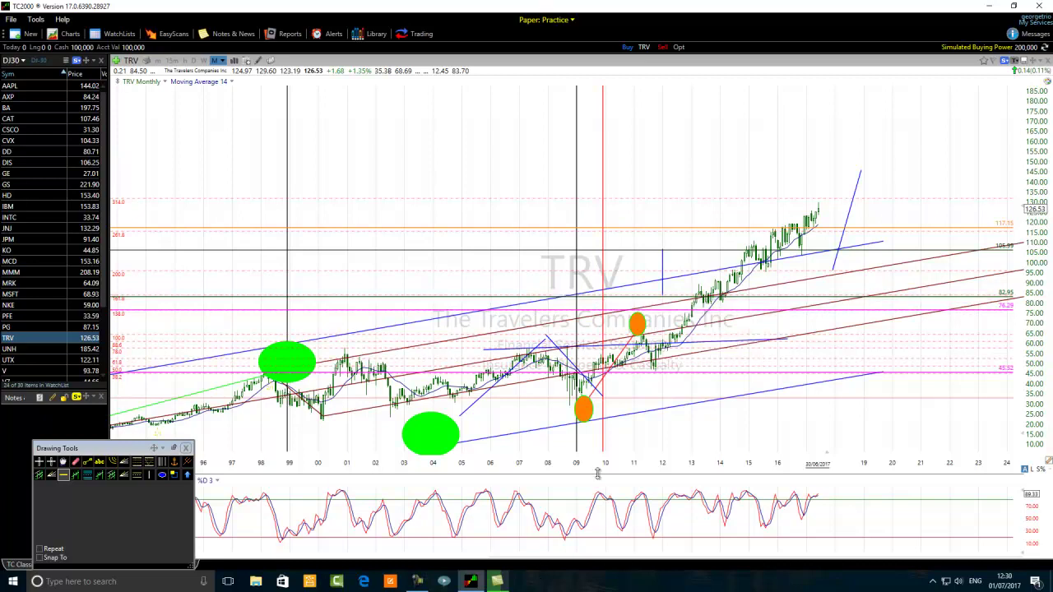
scroll(600, 491, up, 3)
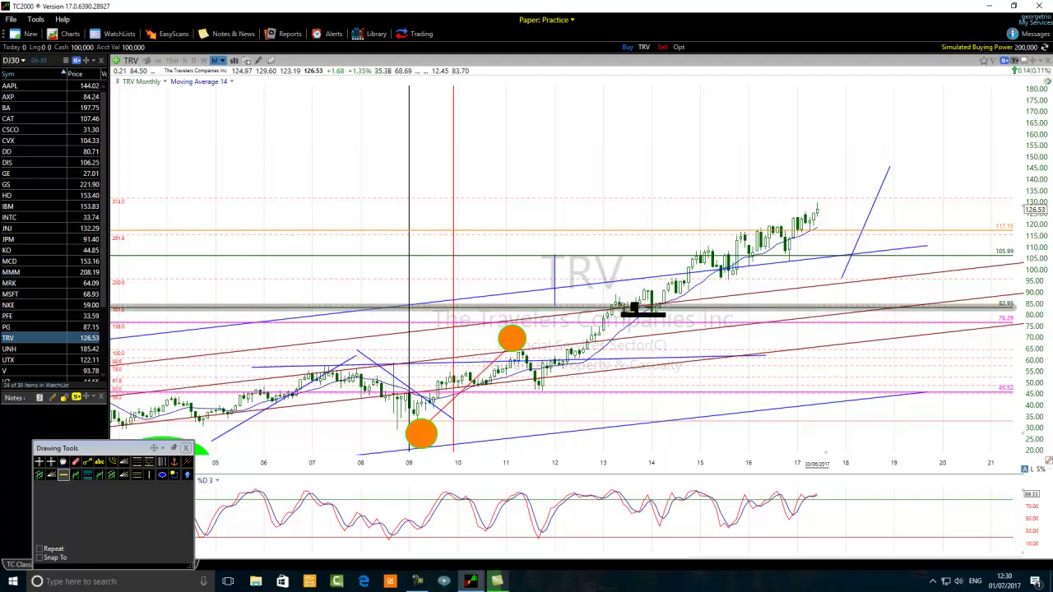
mouse_move(622, 311)
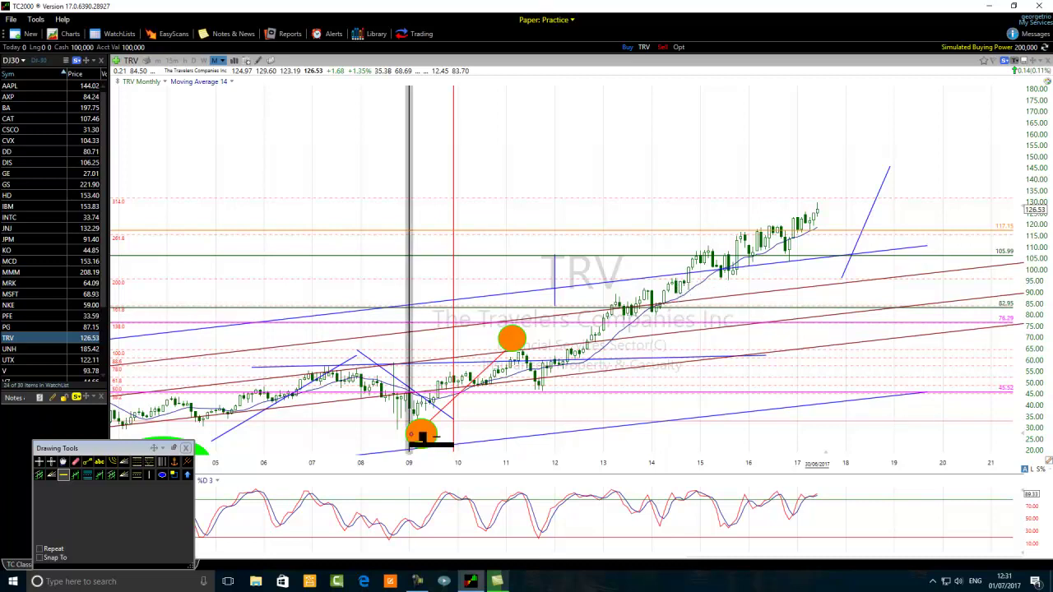
scroll(502, 442, up, 2)
scroll(499, 442, up, 3)
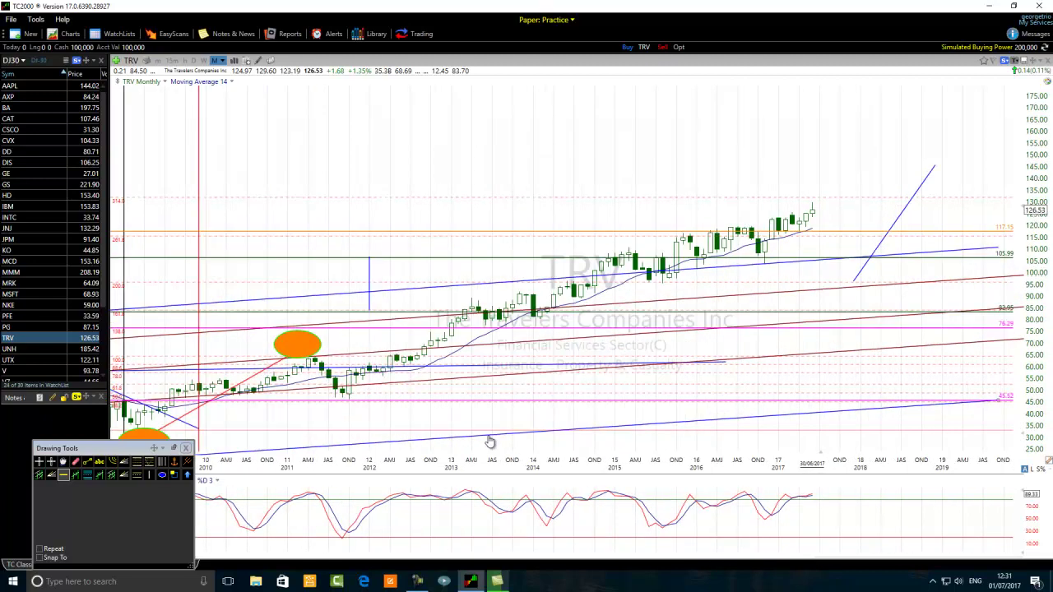
Mark the spring 2013 high with a green ellipse just above the 82.95 level
click(164, 477)
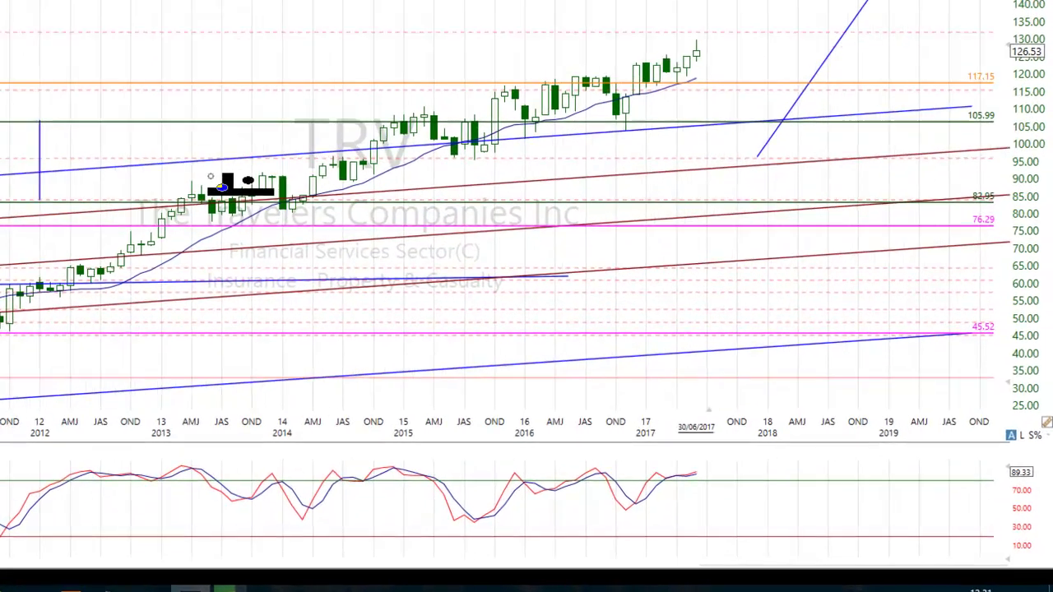
mouse_move(223, 182)
mouse_down()
mouse_move(194, 211)
mouse_move(169, 201)
mouse_move(181, 193)
mouse_up()
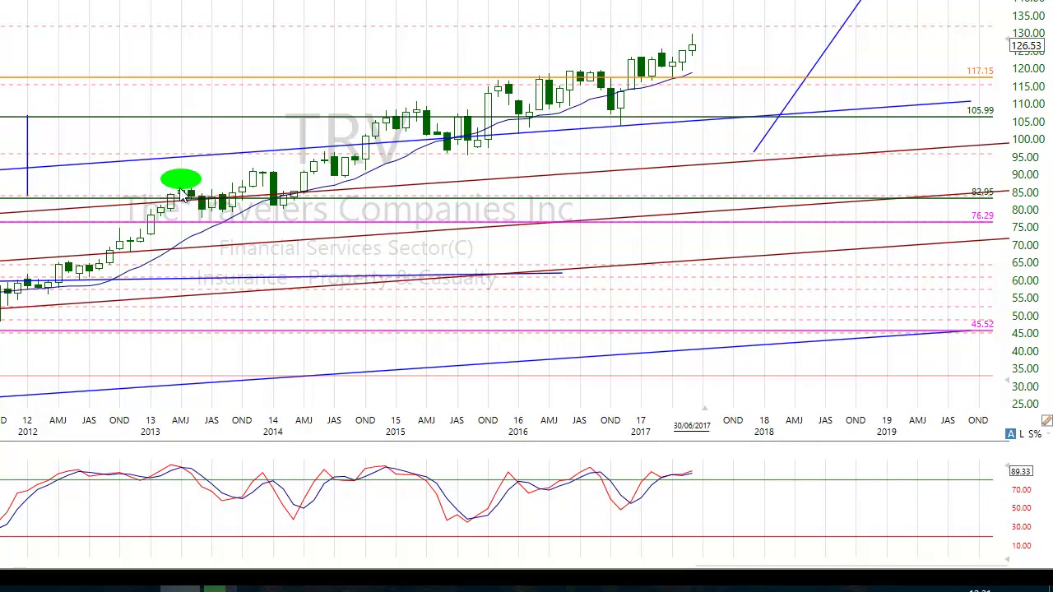
mouse_move(199, 235)
mouse_move(188, 201)
mouse_move(274, 211)
key(Escape)
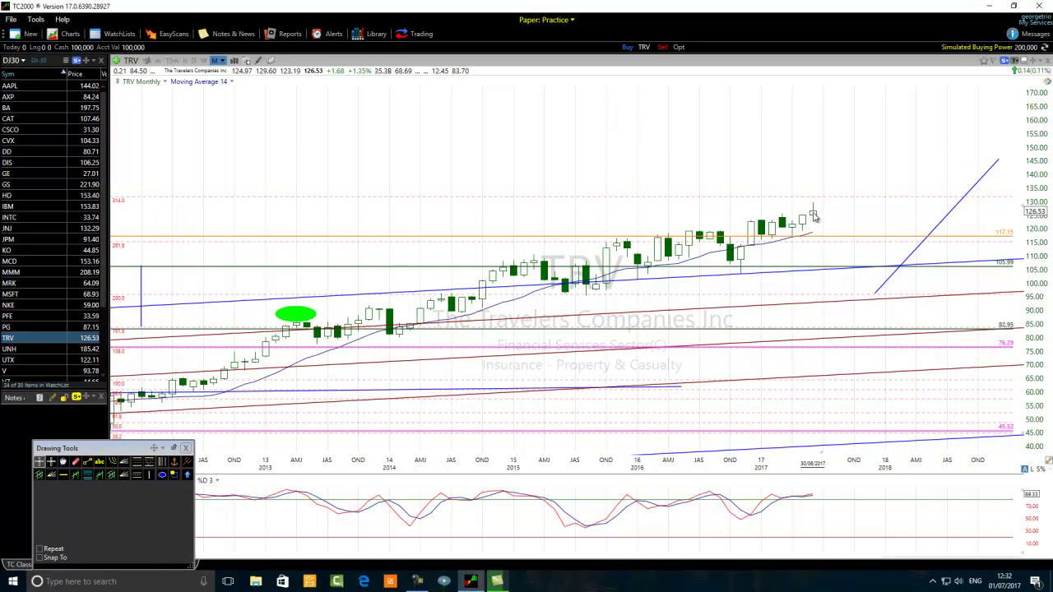
Check today's date in the system calendar against the latest monthly bar and compare it with the whole advance since 2009
click(813, 216)
click(999, 581)
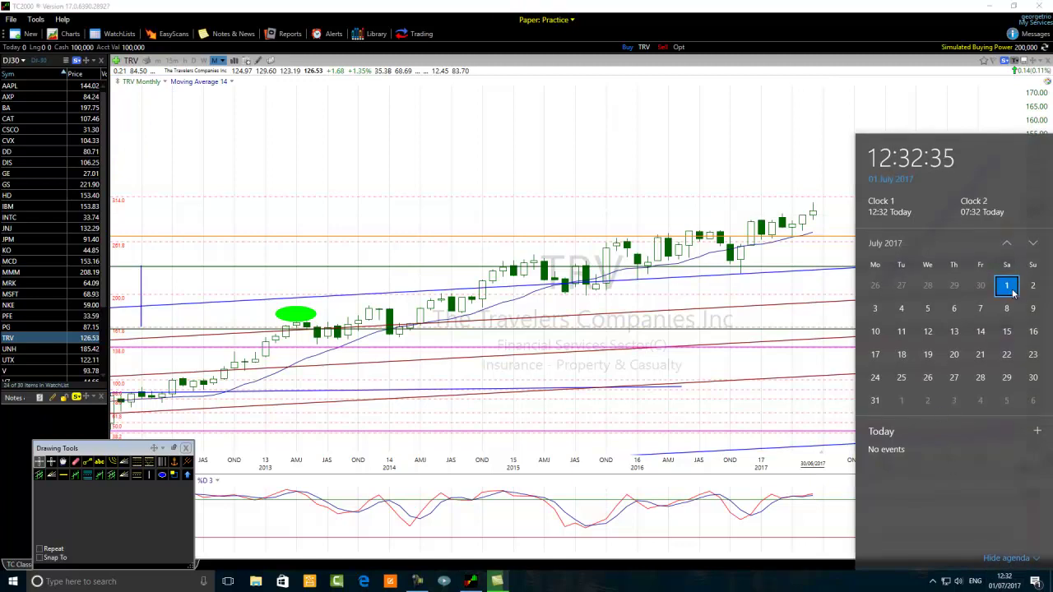
click(814, 220)
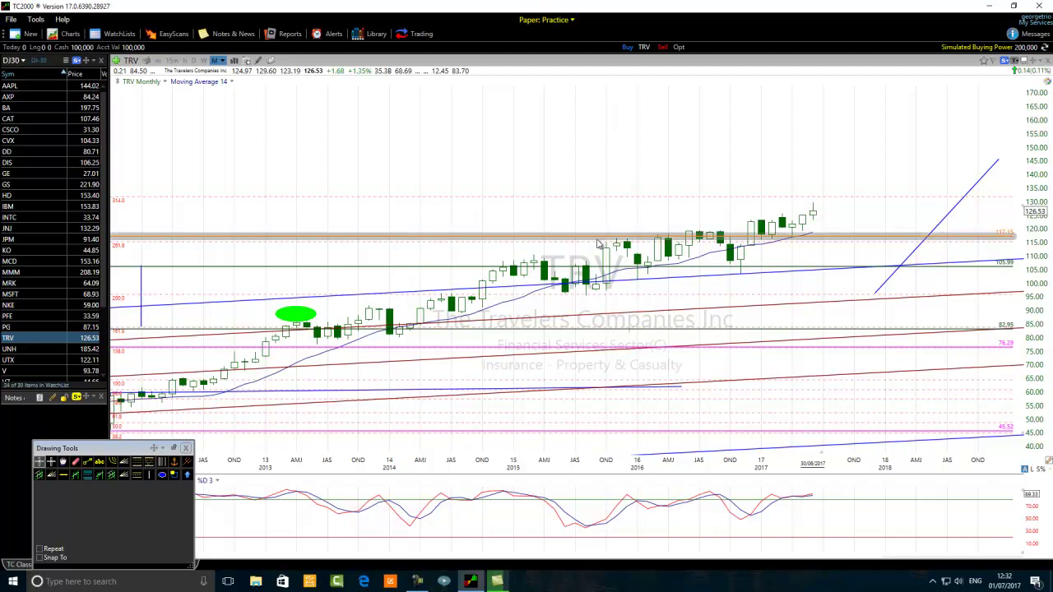
scroll(539, 301, down, 5)
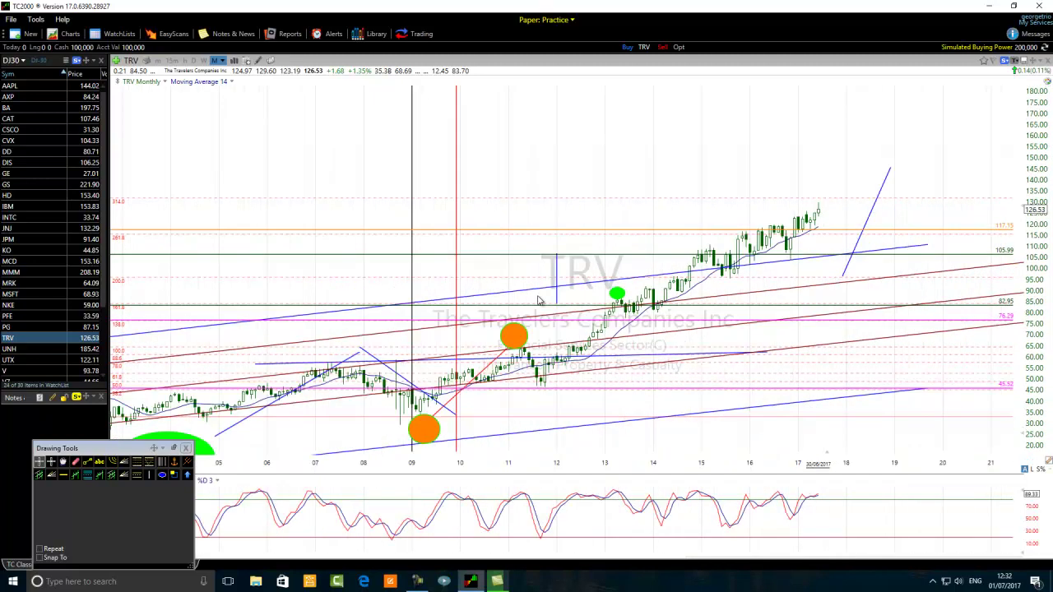
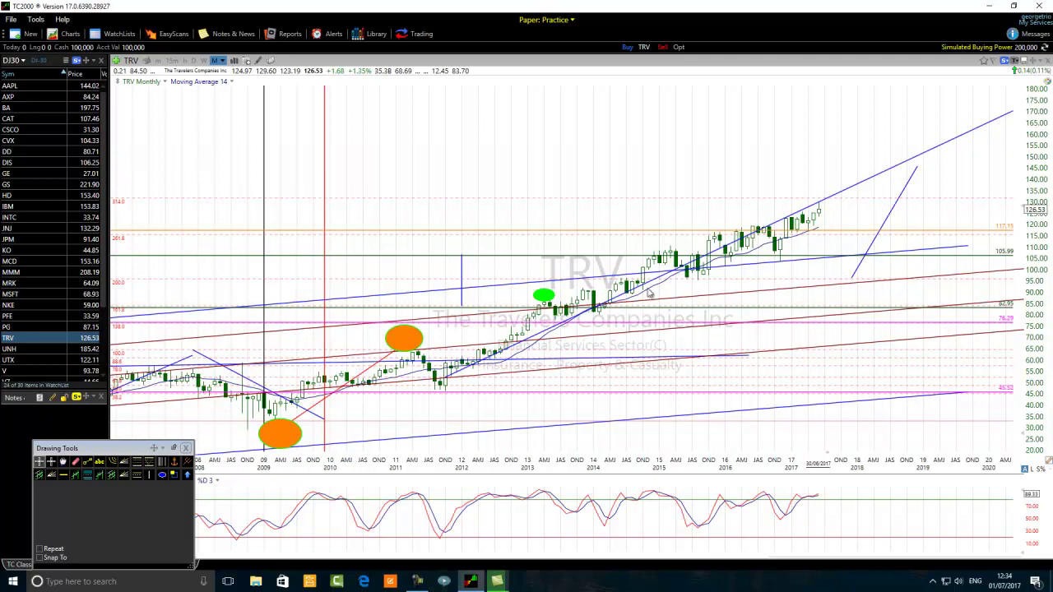
Change the colour of the long rising trend line from the late-2011 low through the latest high to red
right_click(722, 252)
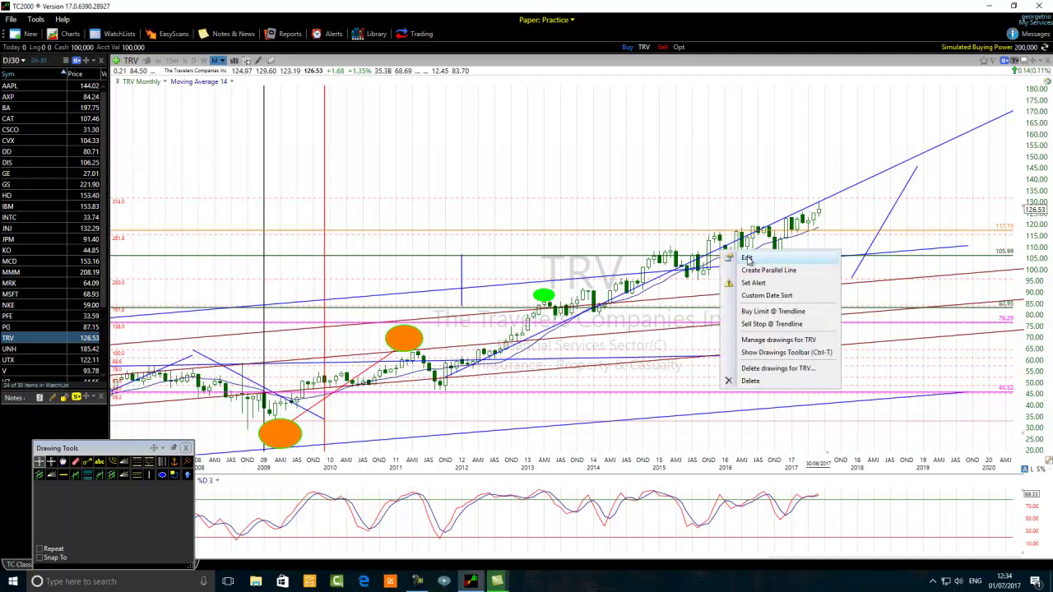
click(747, 259)
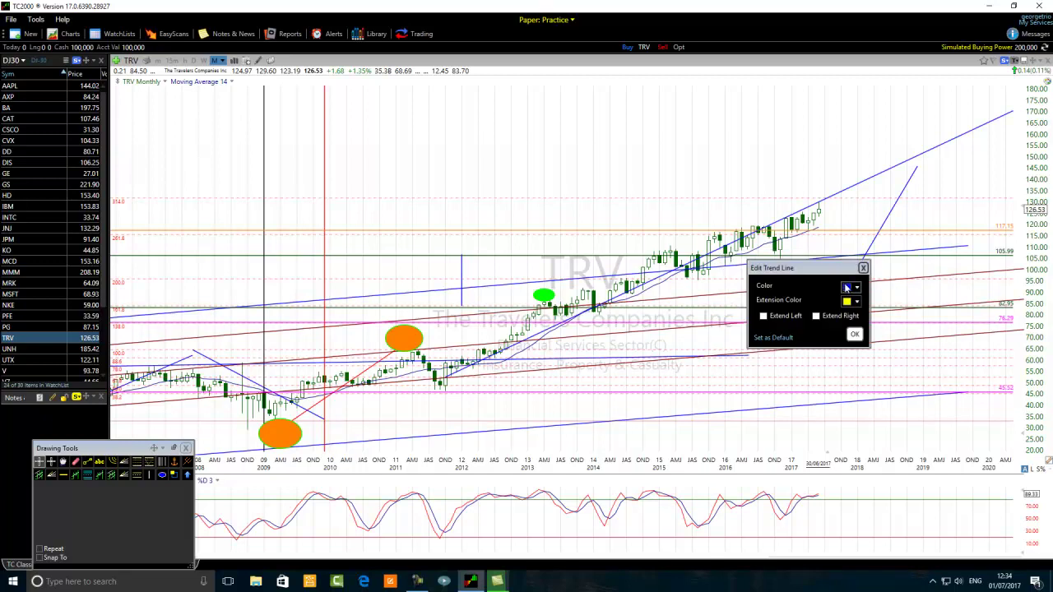
click(848, 289)
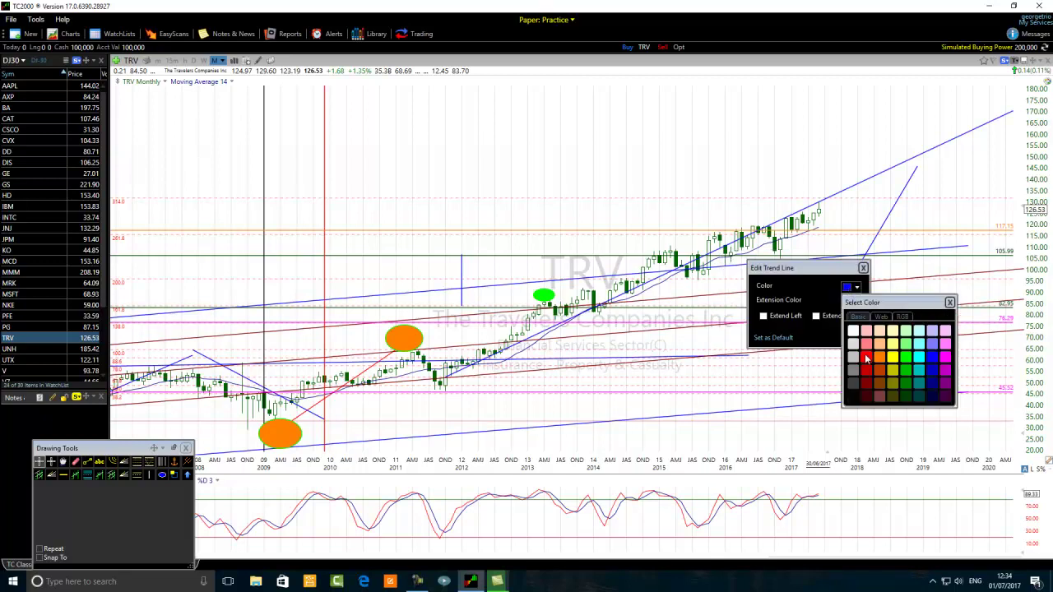
click(867, 359)
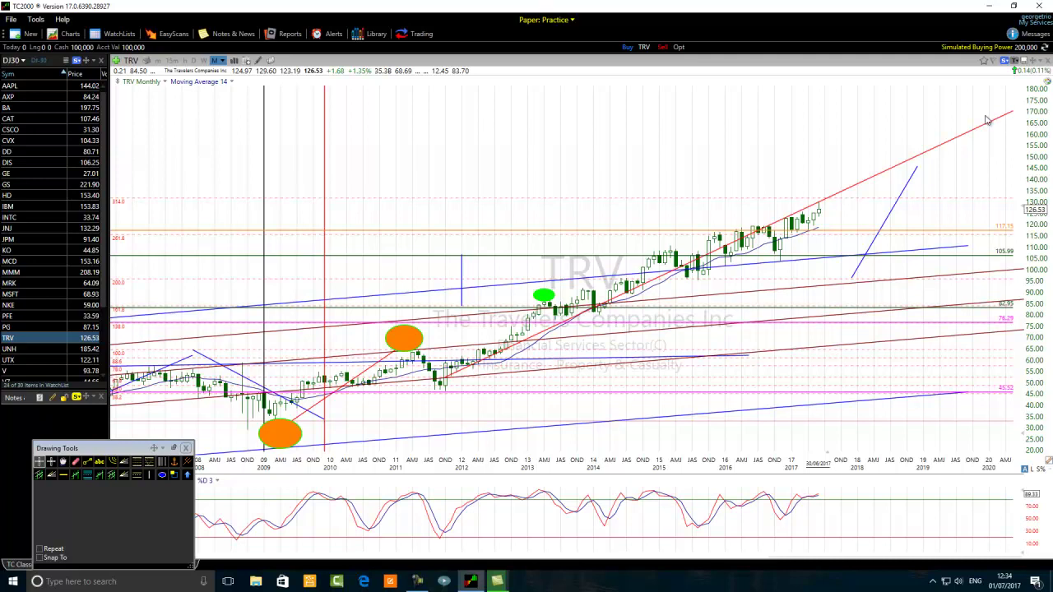
Place a horizontal line at about 131.61, along the 314.0 Fibonacci level just above the latest high
scroll(518, 385, down, 1)
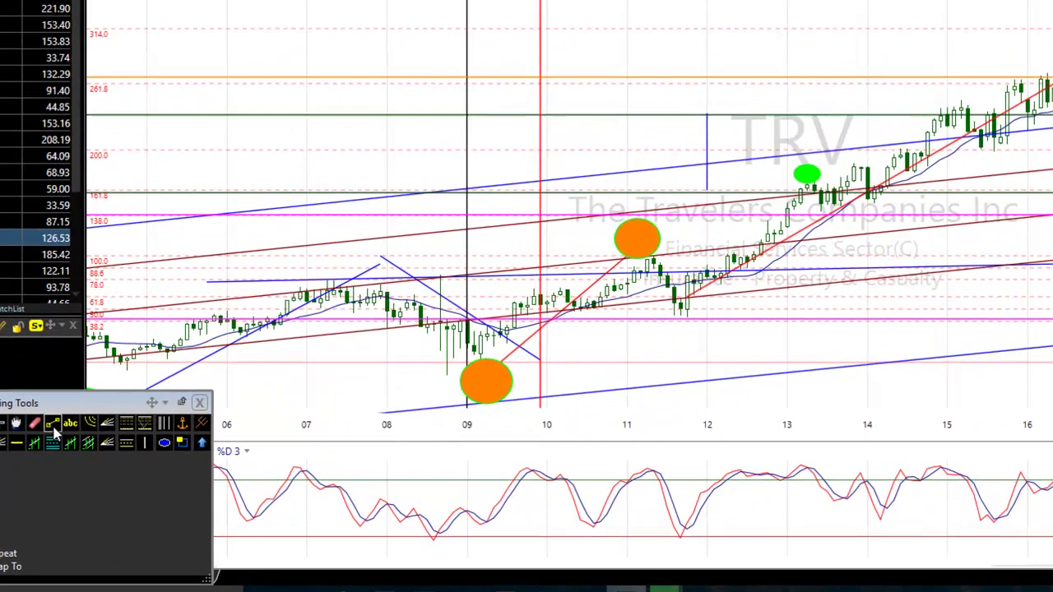
click(52, 422)
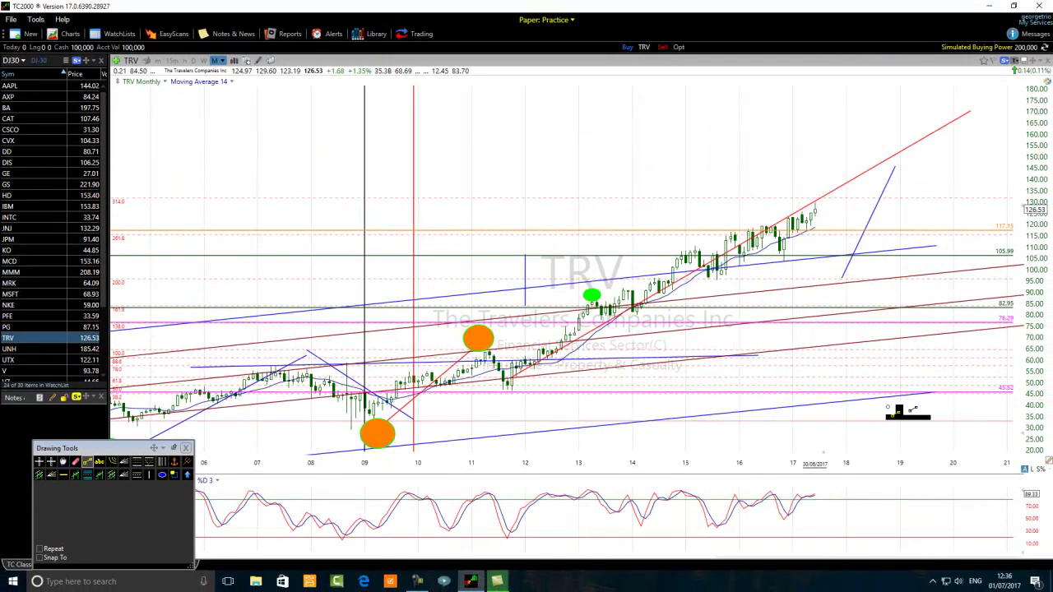
scroll(866, 408, up, 5)
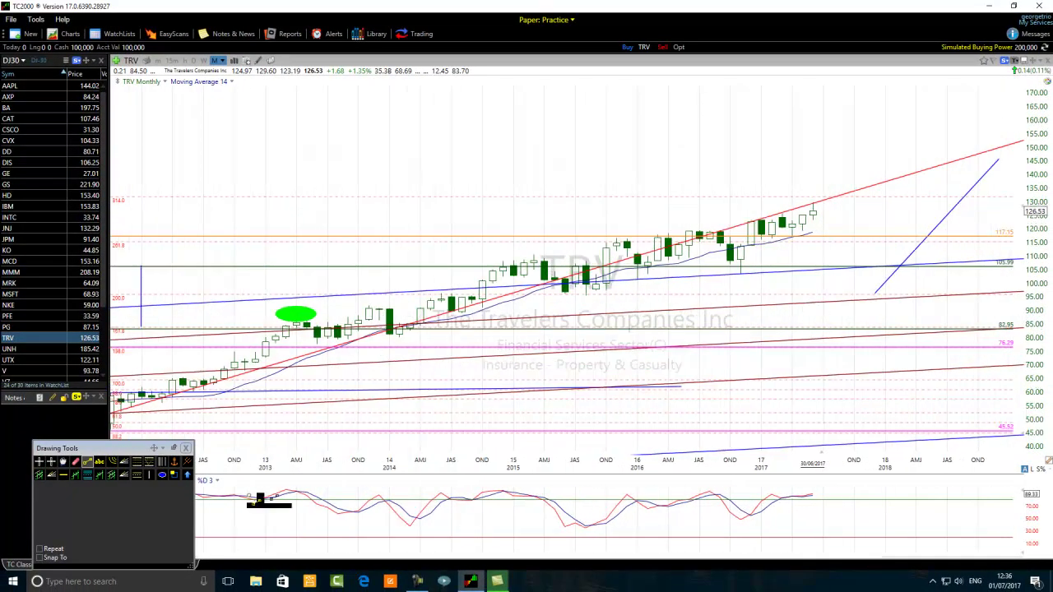
click(63, 476)
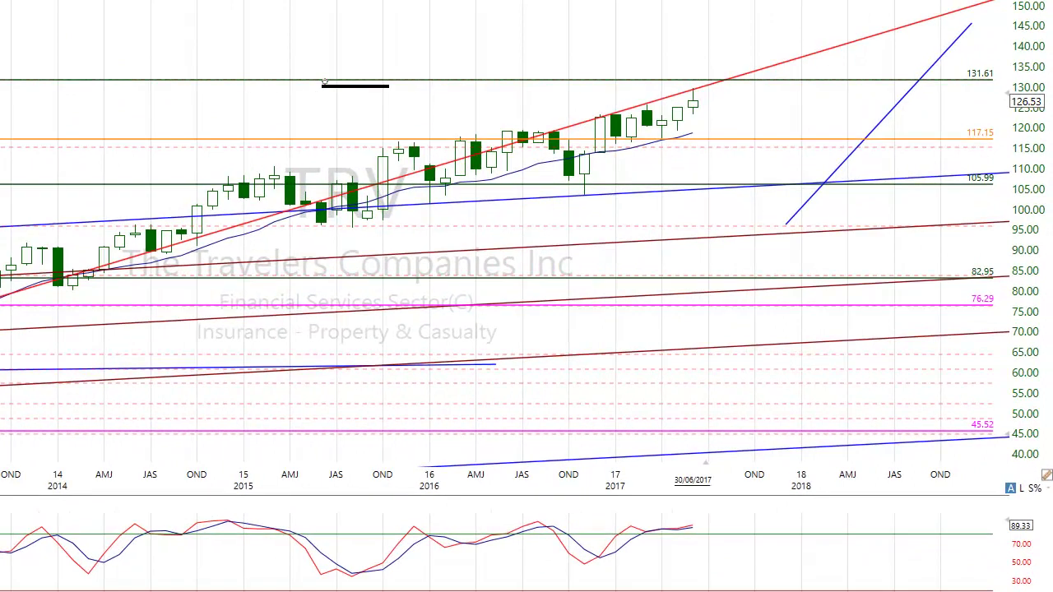
click(323, 82)
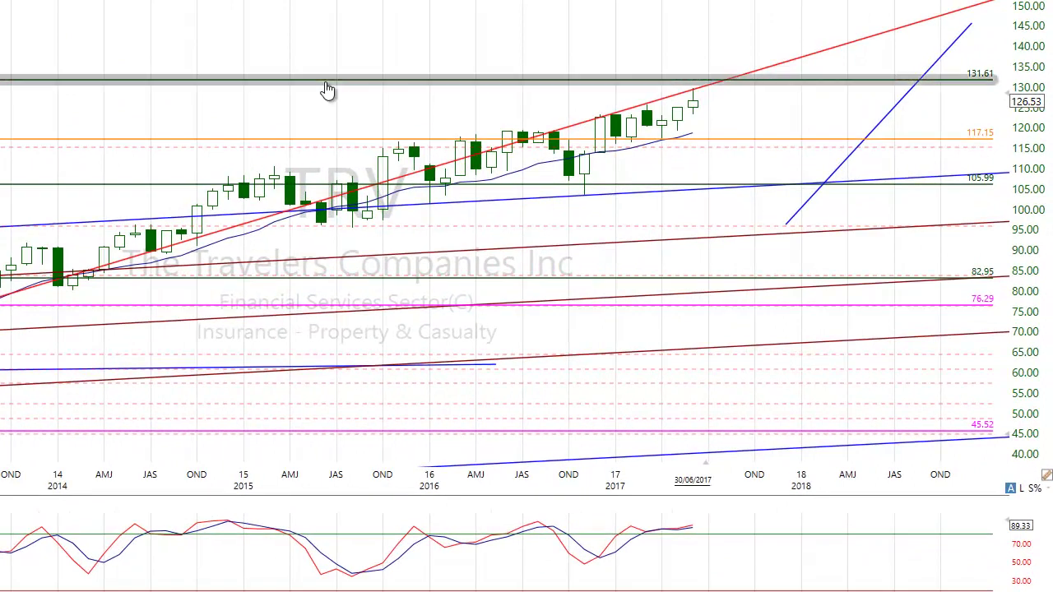
Change the colour of the 131.61 horizontal line to red
right_click(404, 80)
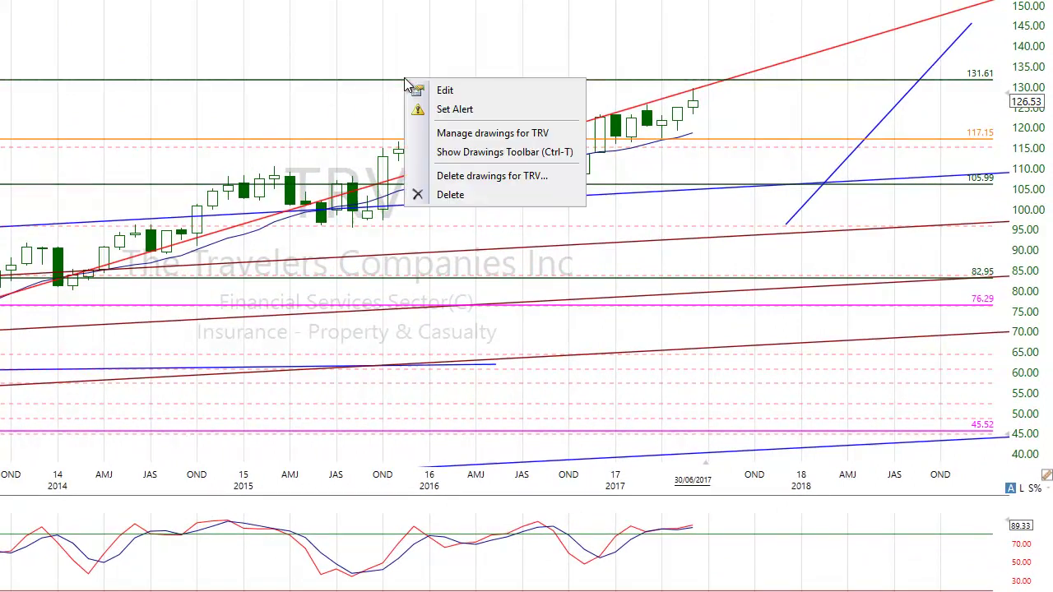
click(444, 93)
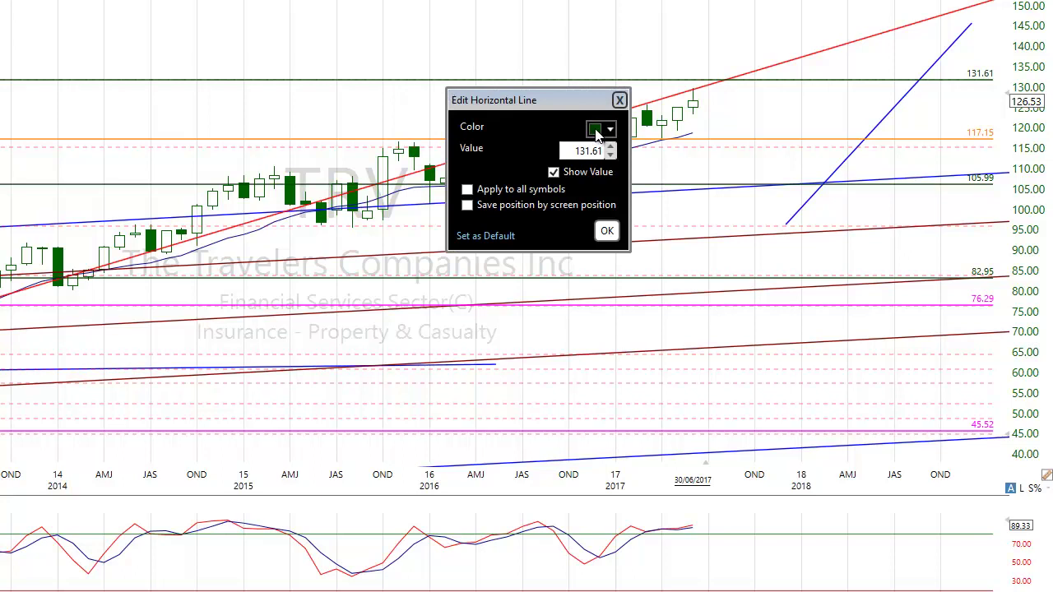
click(600, 130)
click(623, 232)
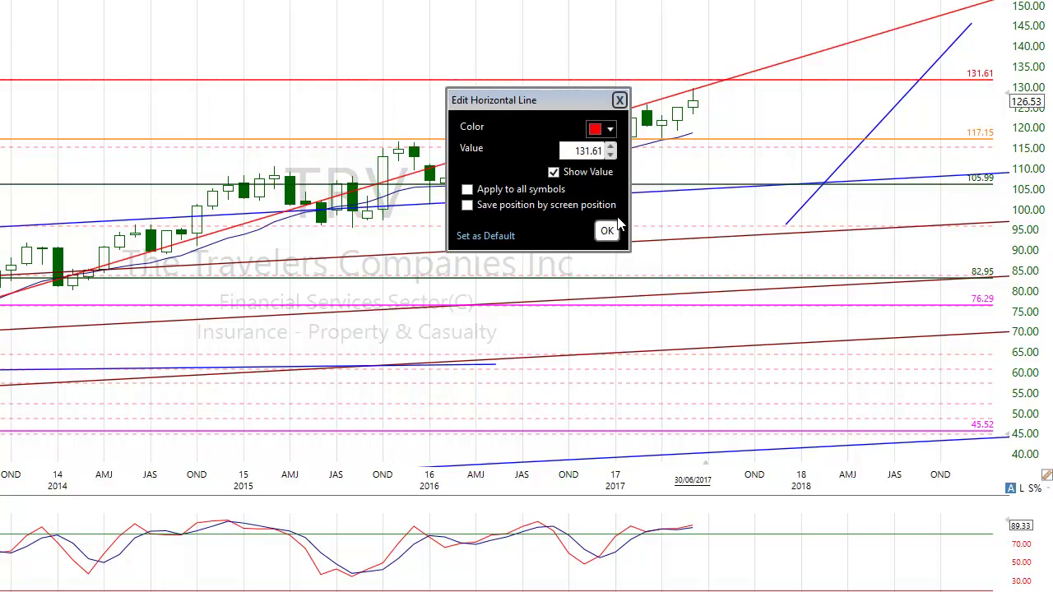
click(610, 233)
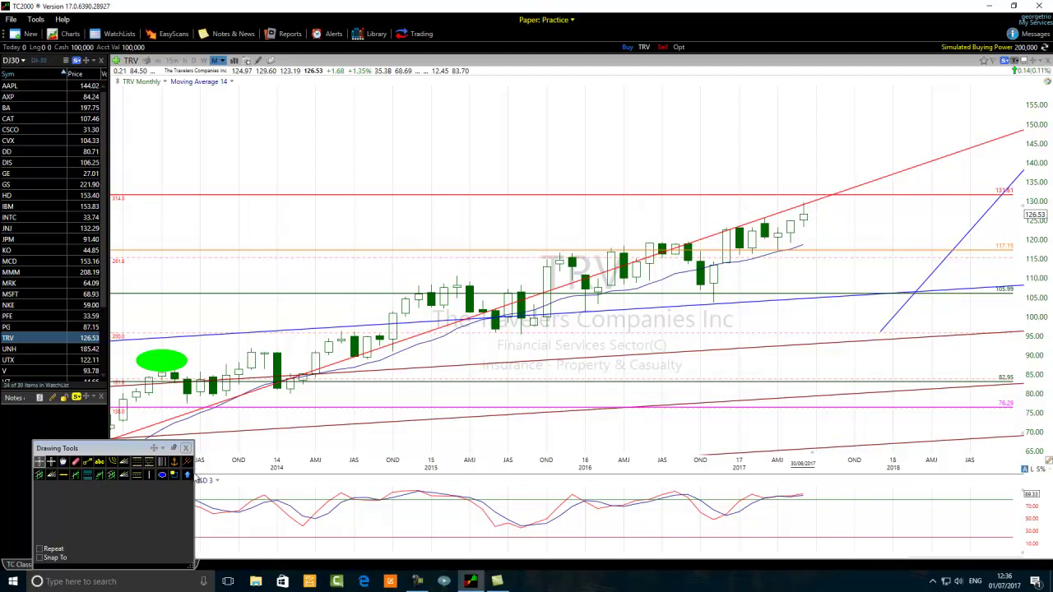
Mark the latest monthly high with a green ellipse above the red 131.61 line and compare it with the earlier highs
click(160, 477)
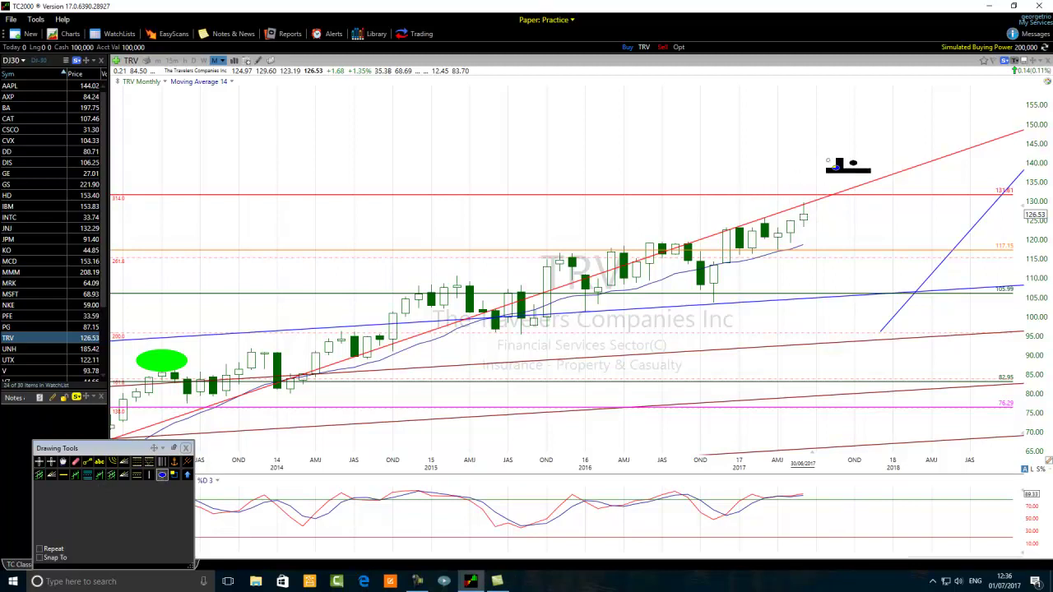
drag(828, 160, 780, 193)
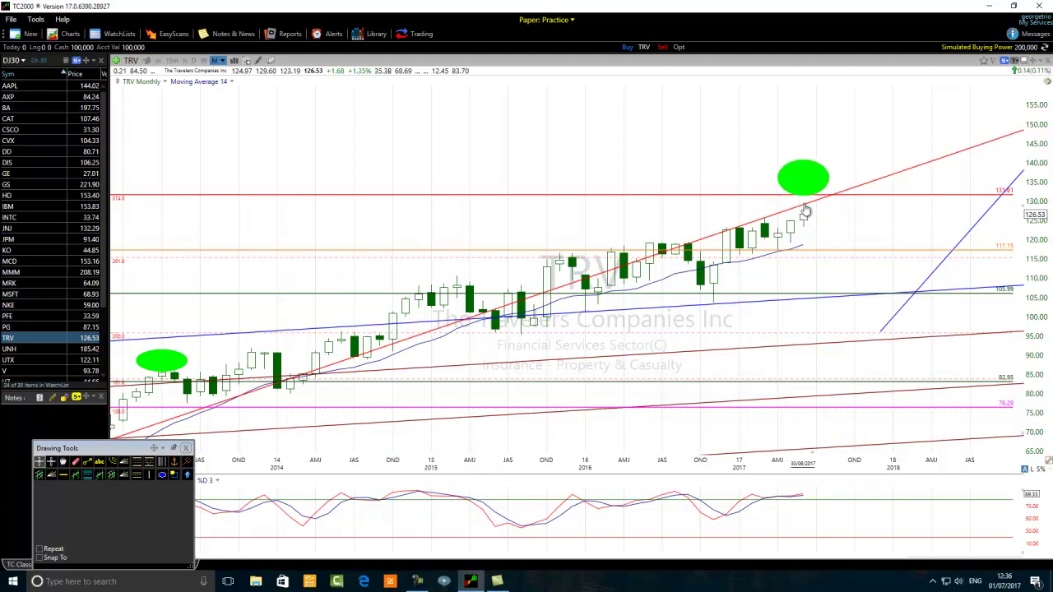
scroll(1002, 401, down, 3)
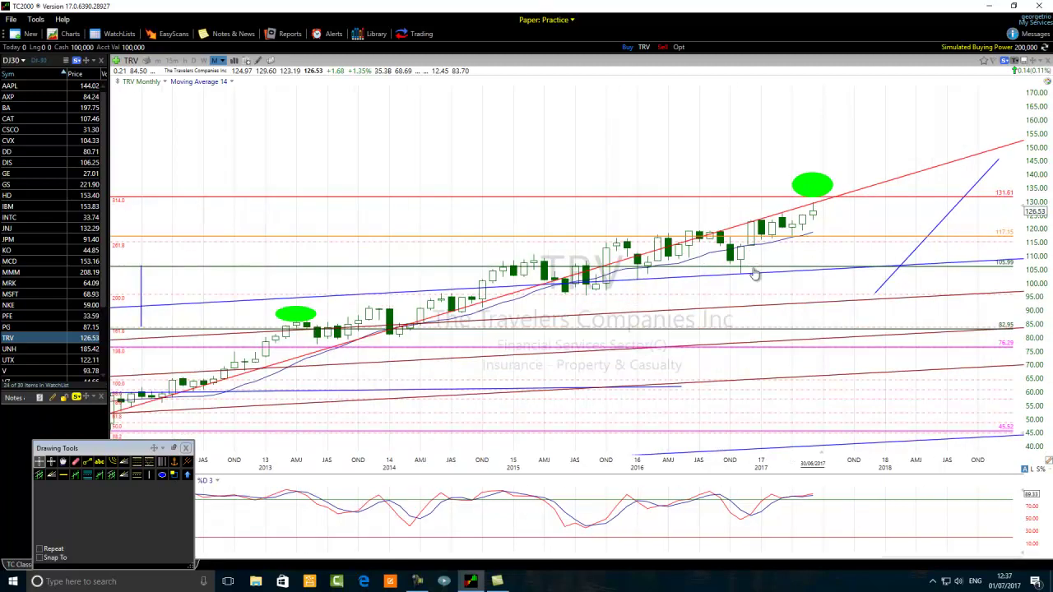
scroll(1001, 401, down, 1)
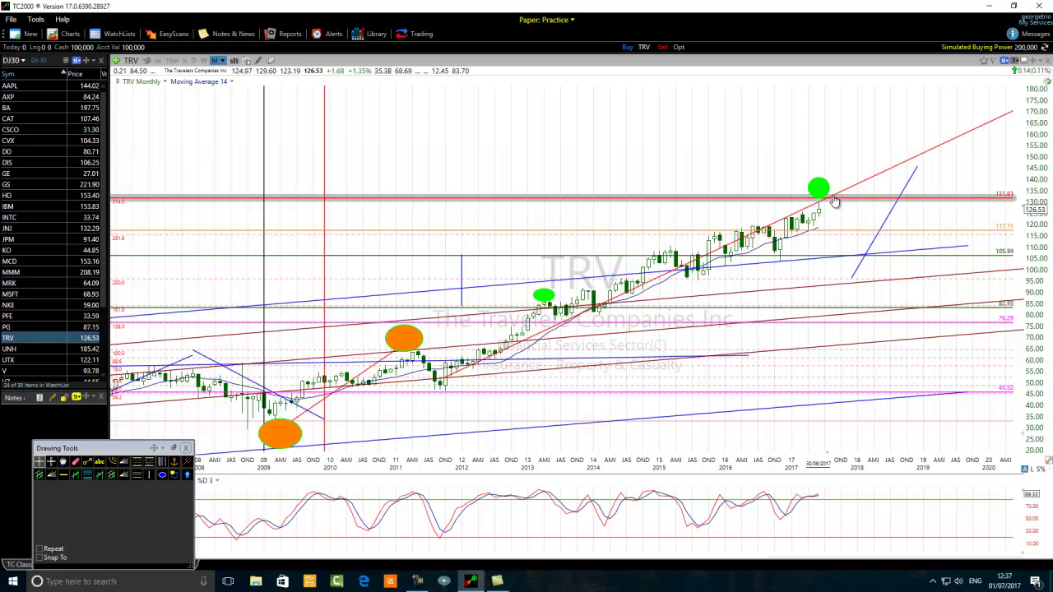
scroll(814, 210, up, 3)
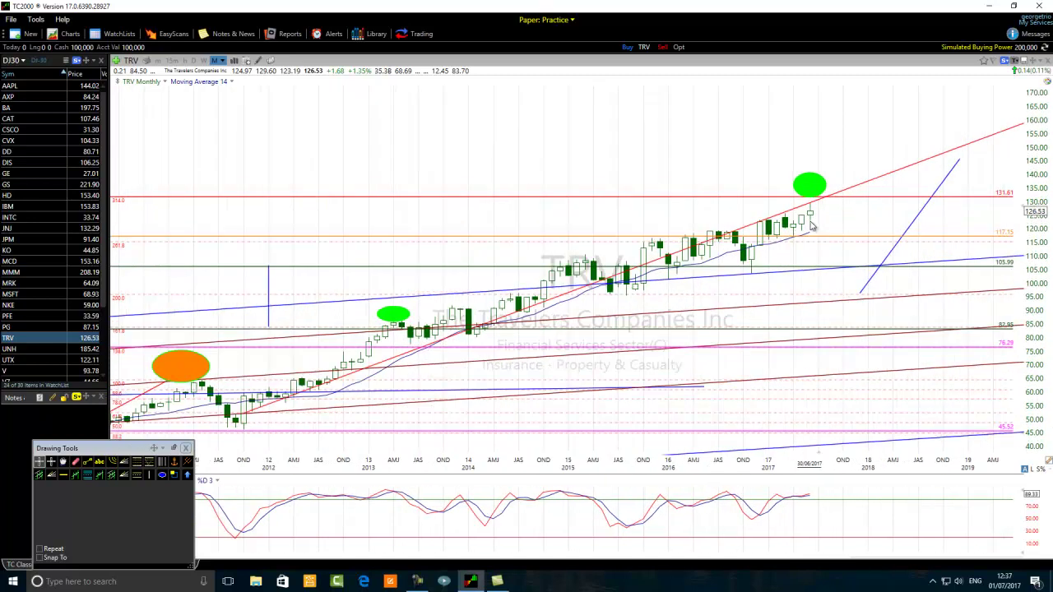
scroll(810, 223, up, 2)
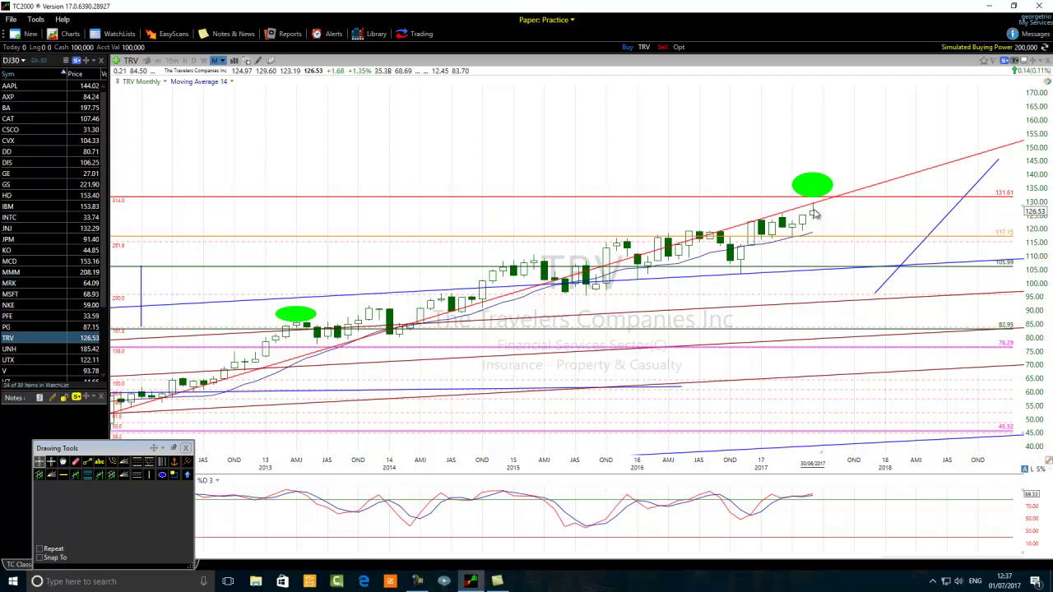
mouse_move(814, 209)
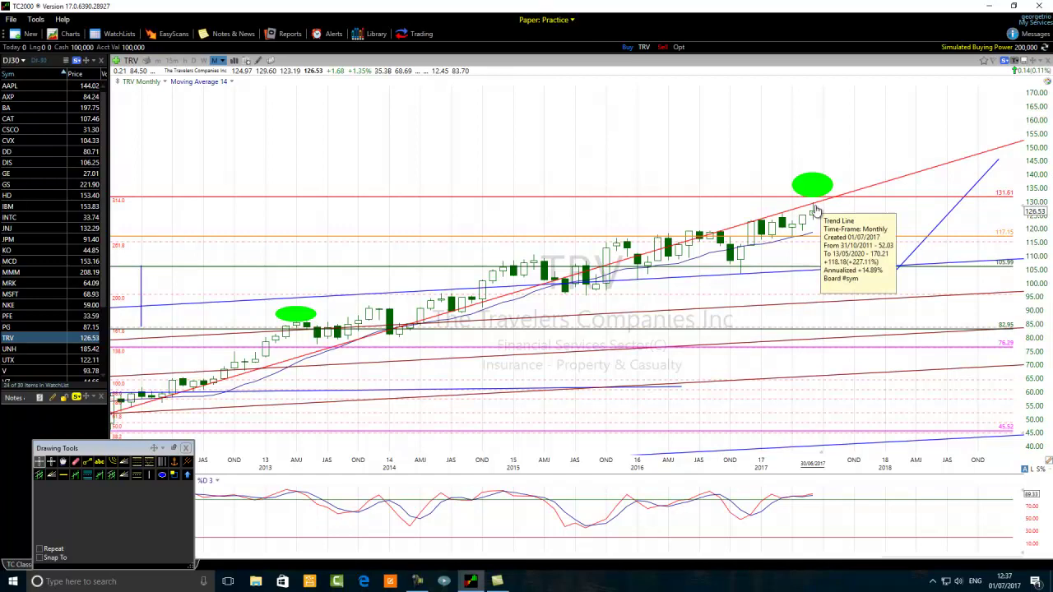
Switch the chart to the daily timeframe and draw a rising trend line under the lows from mid-May through June 2017
click(222, 62)
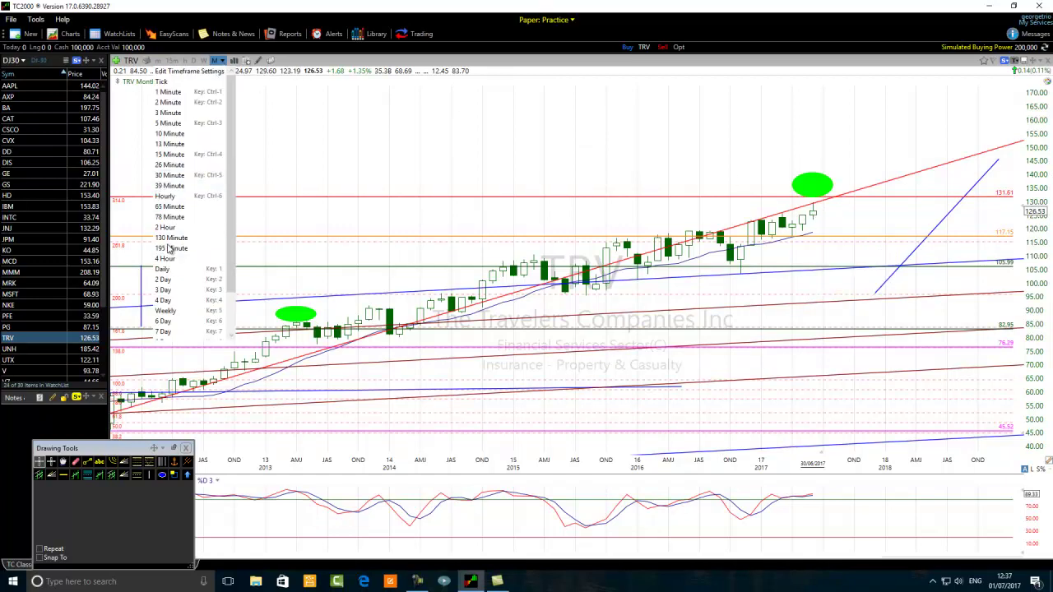
click(162, 270)
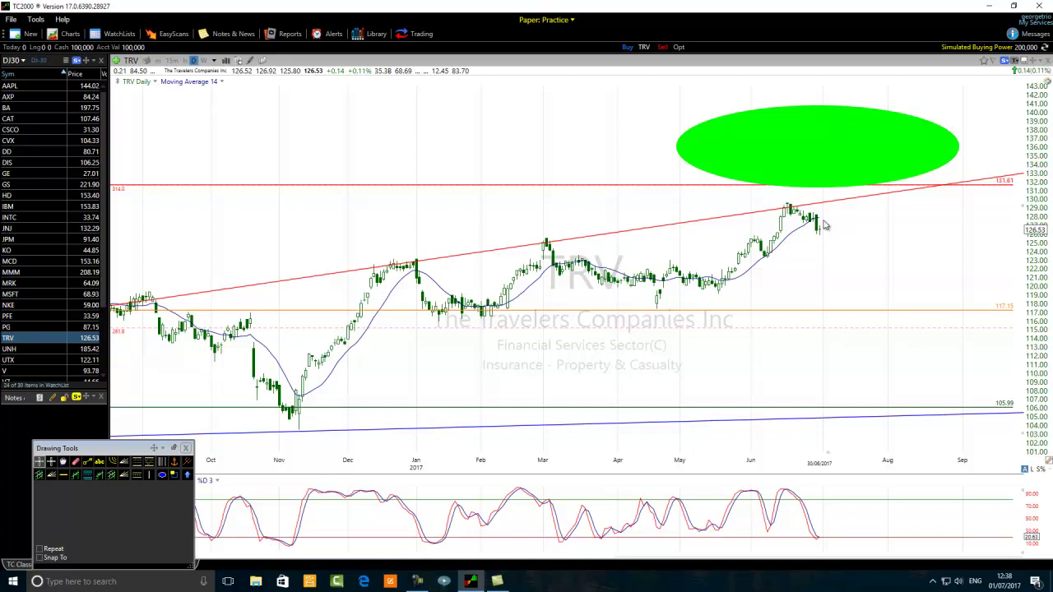
click(87, 463)
mouse_move(722, 295)
mouse_down()
mouse_move(822, 243)
mouse_move(833, 188)
mouse_move(915, 167)
mouse_move(849, 189)
mouse_up()
mouse_move(833, 208)
Draw a nearly horizontal trend line from the March 2017 high past the latest daily bar, adjusting both ends to fit
click(87, 462)
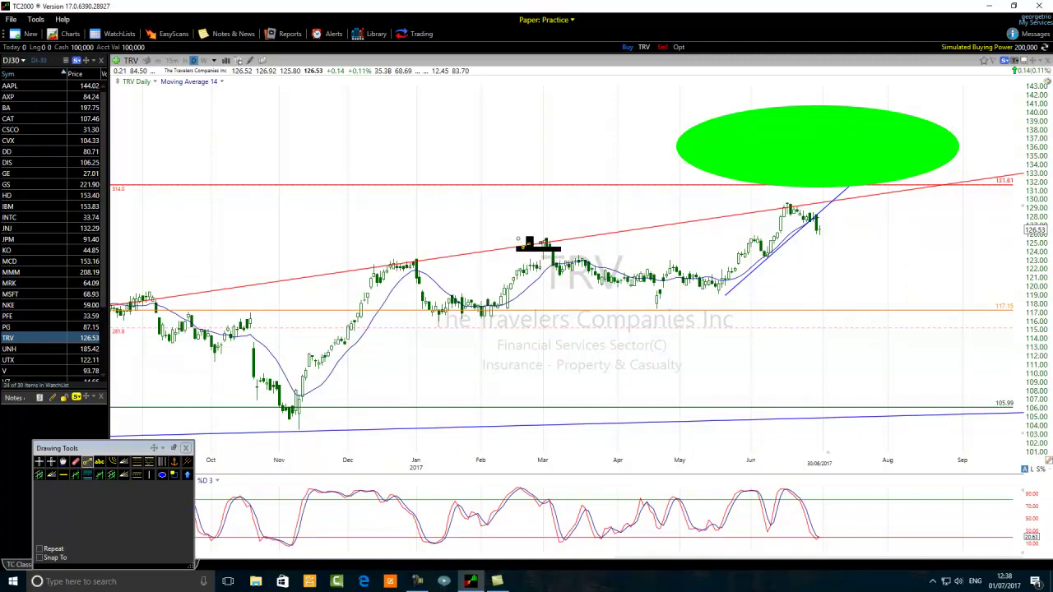
drag(514, 237, 868, 238)
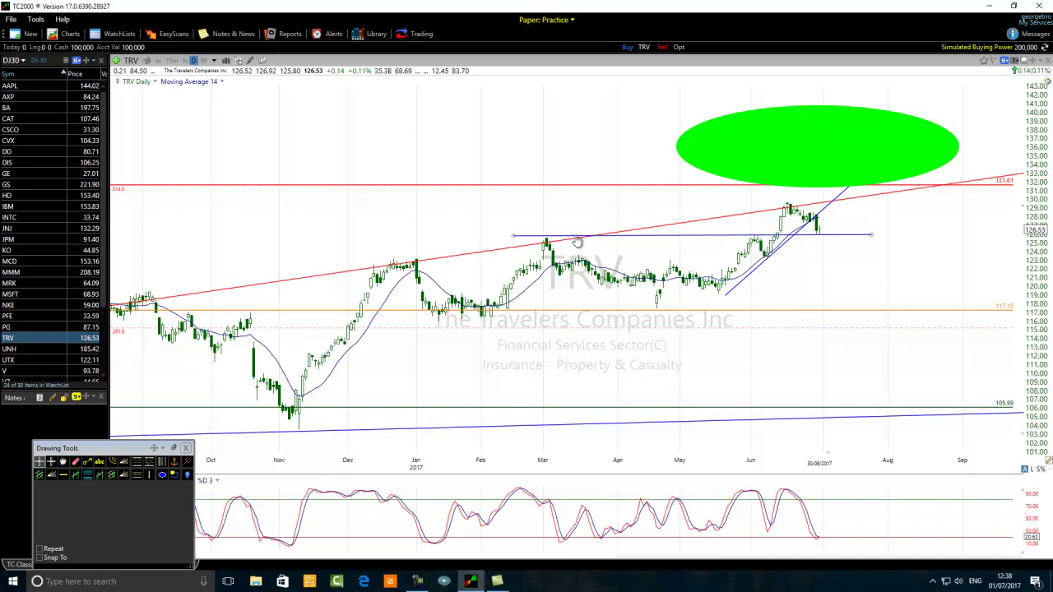
drag(523, 238, 555, 243)
click(876, 249)
drag(872, 247, 874, 236)
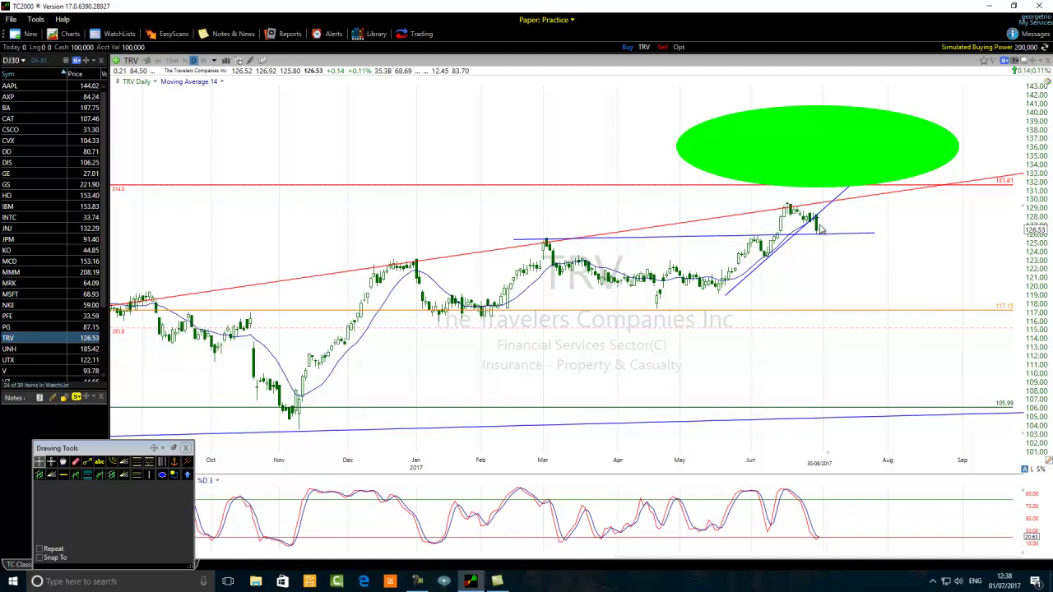
Switch the chart to the hourly timeframe and examine the latest price against the two blue trend lines
mouse_move(819, 238)
mouse_move(837, 202)
click(213, 63)
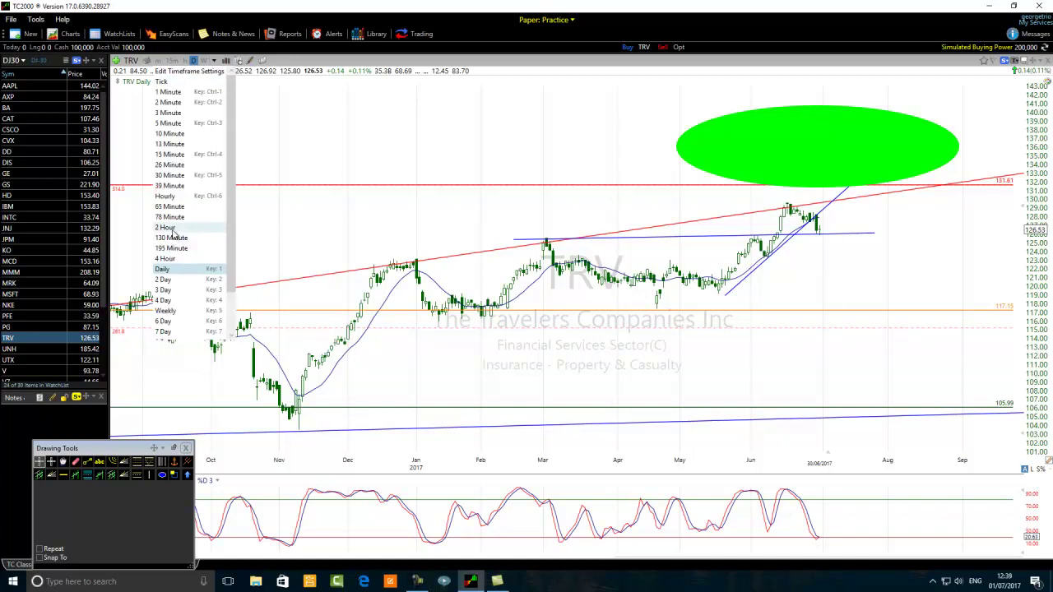
click(167, 198)
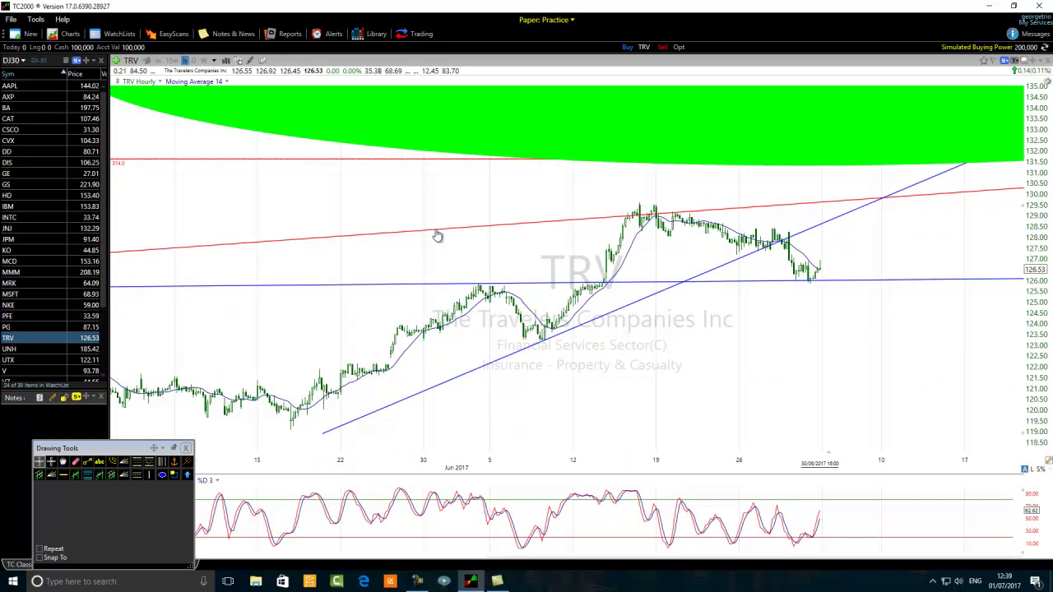
mouse_move(437, 236)
Return the chart to the monthly timeframe and review the advance since 2009 against the marked highs, red trend line and horizontal levels
click(215, 62)
scroll(236, 321, down, 2)
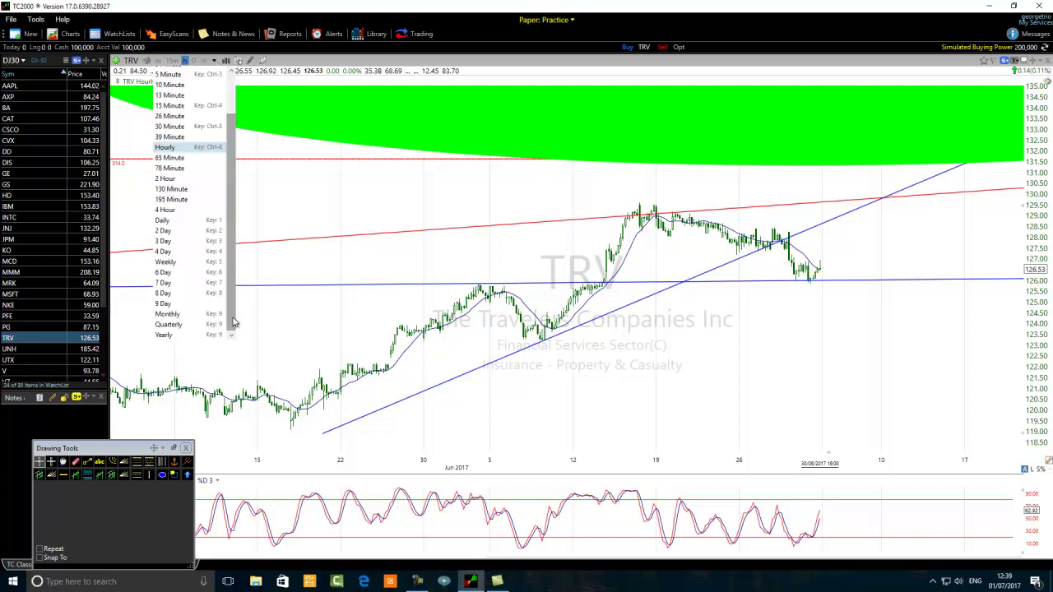
click(167, 314)
scroll(598, 267, down, 3)
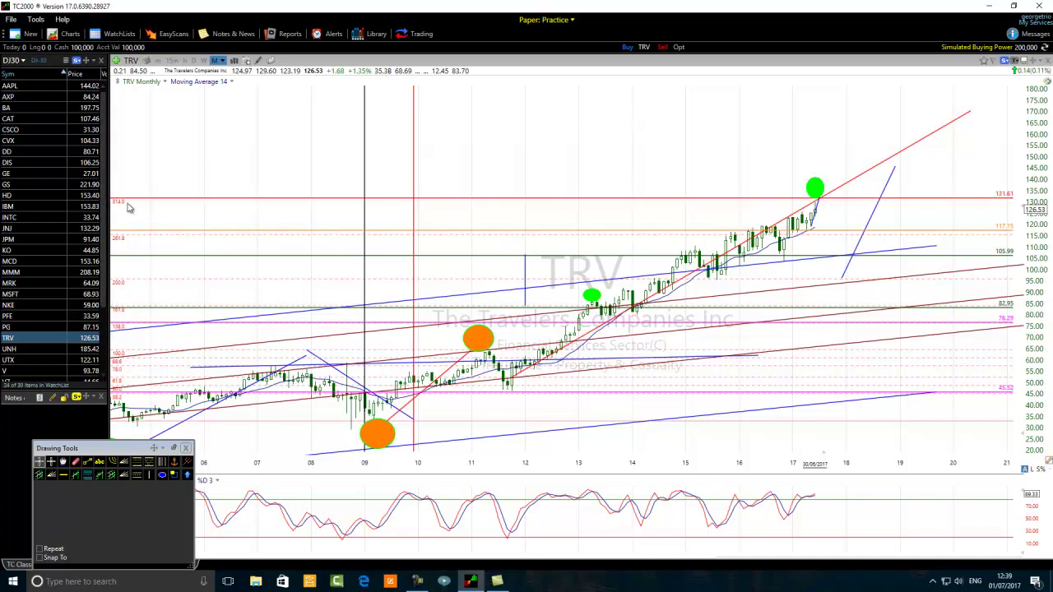
mouse_move(818, 204)
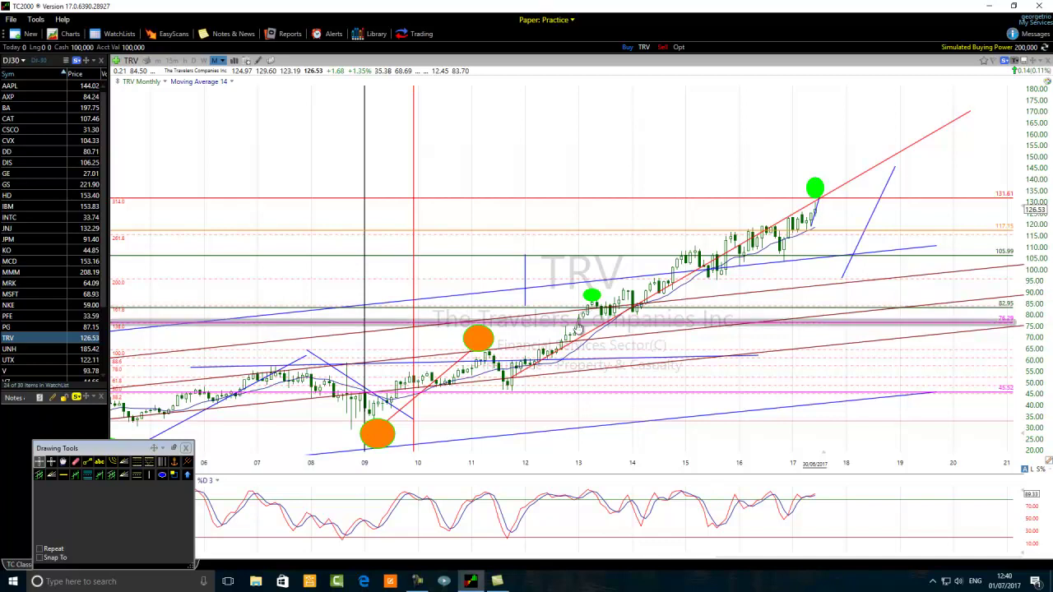
mouse_move(578, 326)
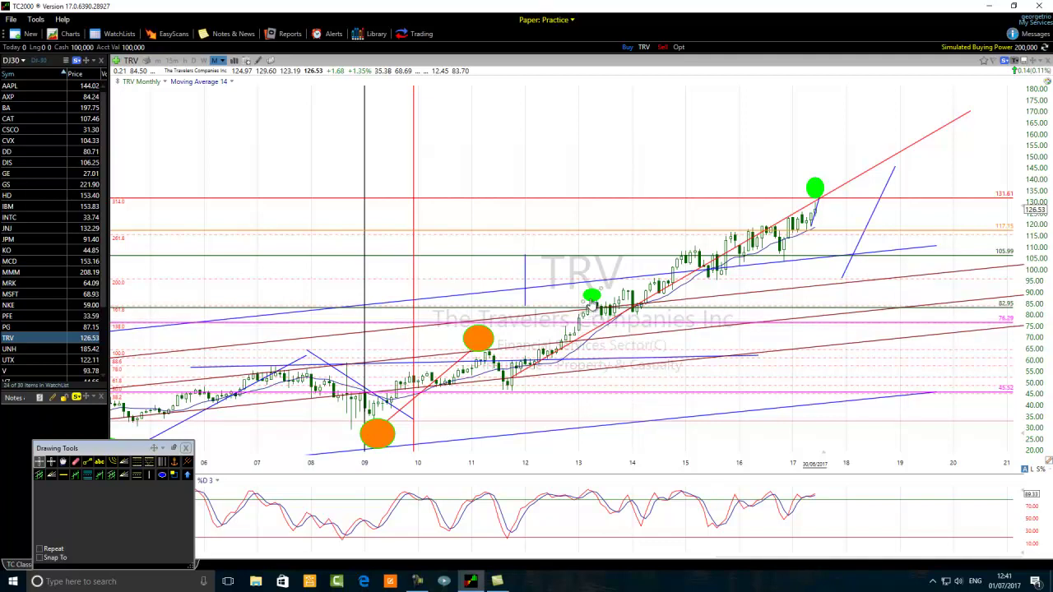
mouse_move(587, 307)
mouse_move(765, 238)
mouse_move(750, 271)
click(417, 582)
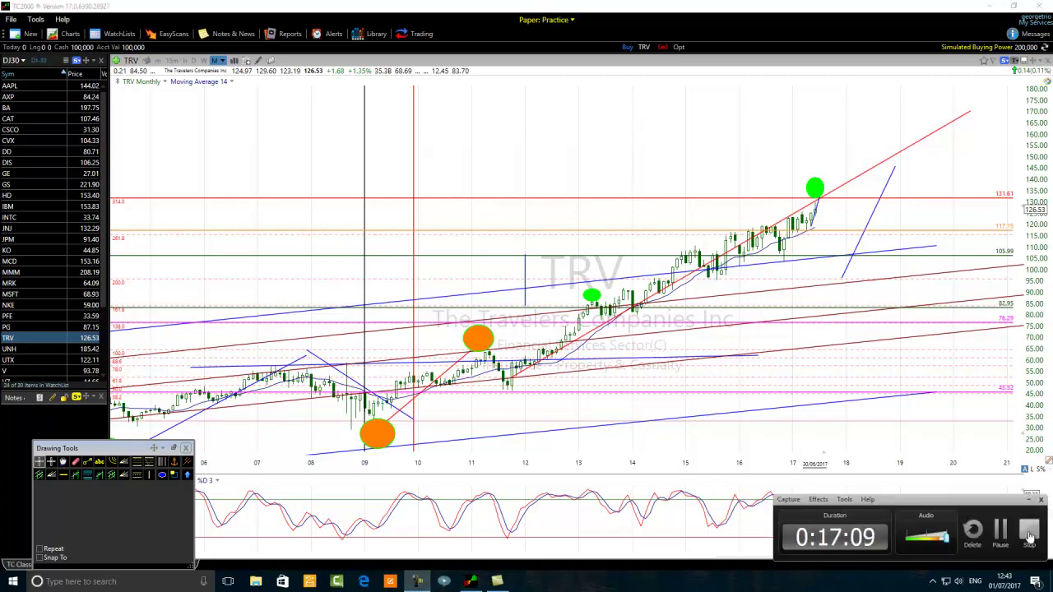